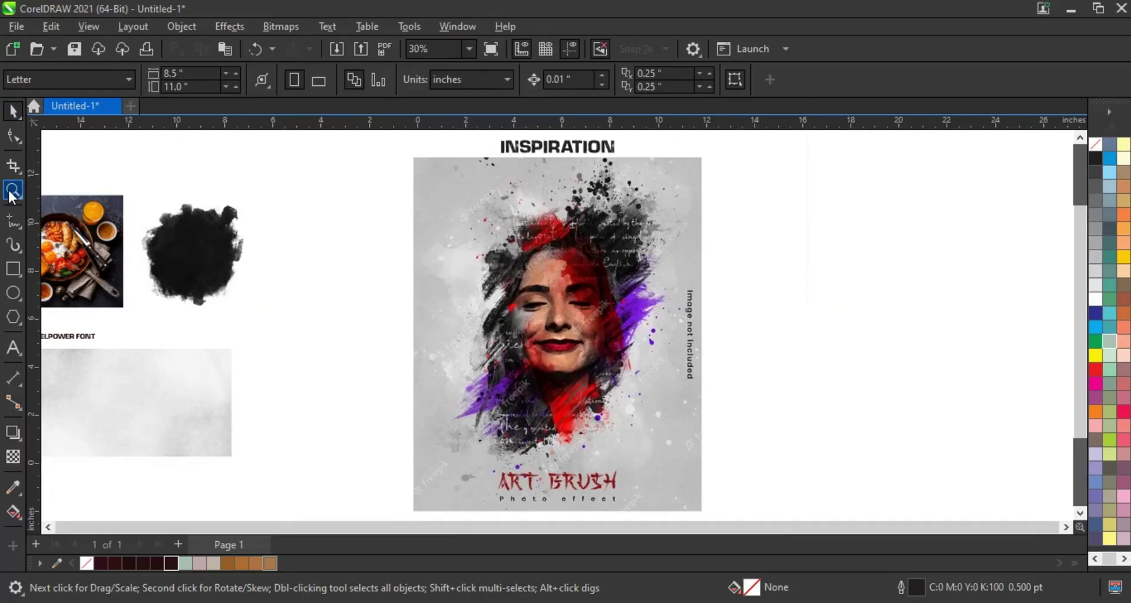
# Zoom in to inspect the top of the INSPIRATION poster, then zoom back out.
pyautogui.click(12, 192)
pyautogui.moveTo(404, 137); pyautogui.dragTo(714, 272)
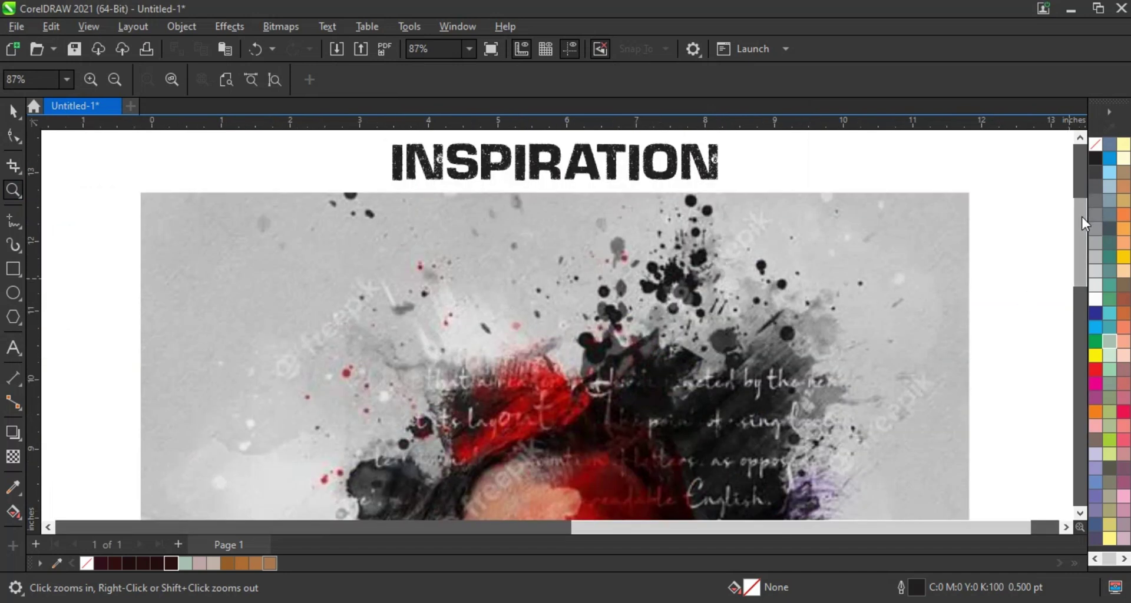
pyautogui.moveTo(1082, 218); pyautogui.dragTo(1089, 266)
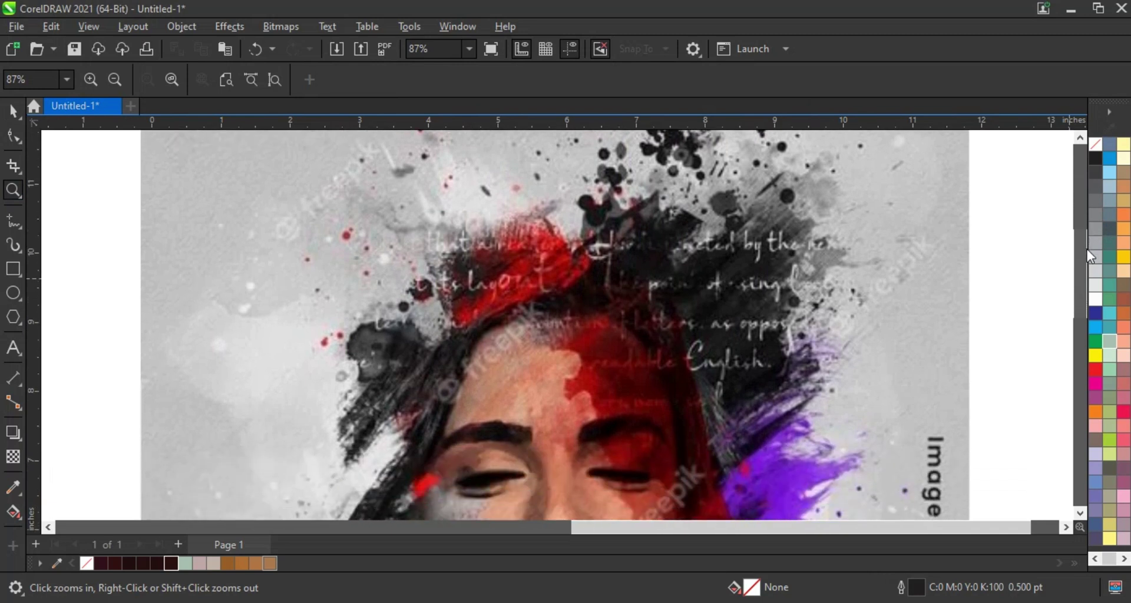
pyautogui.moveTo(1089, 272); pyautogui.dragTo(1089, 384)
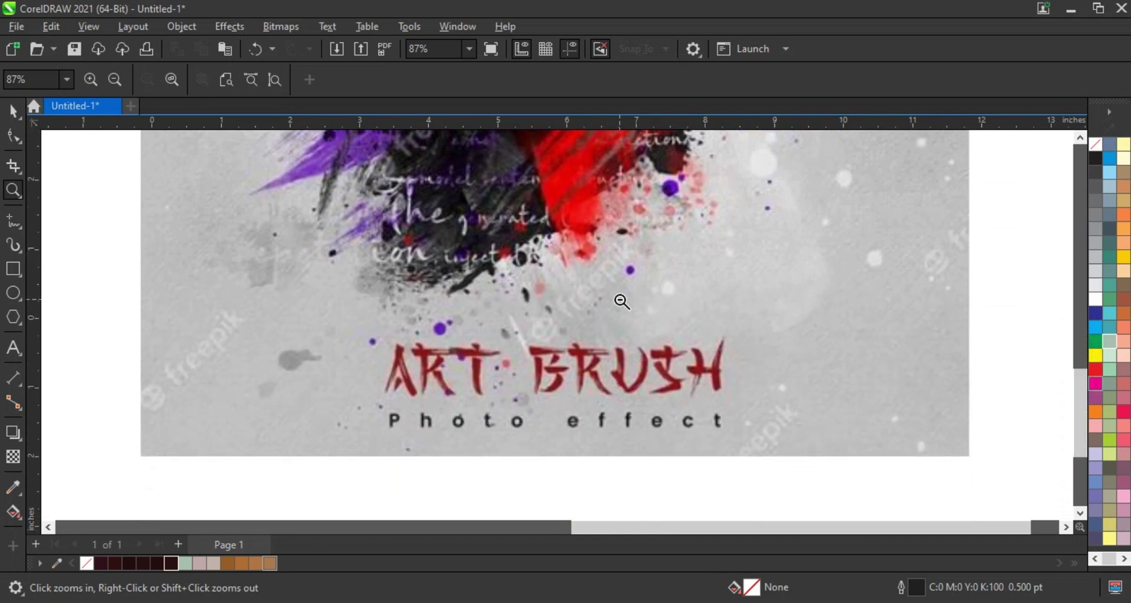
pyautogui.hotkey('shift', 'F4')
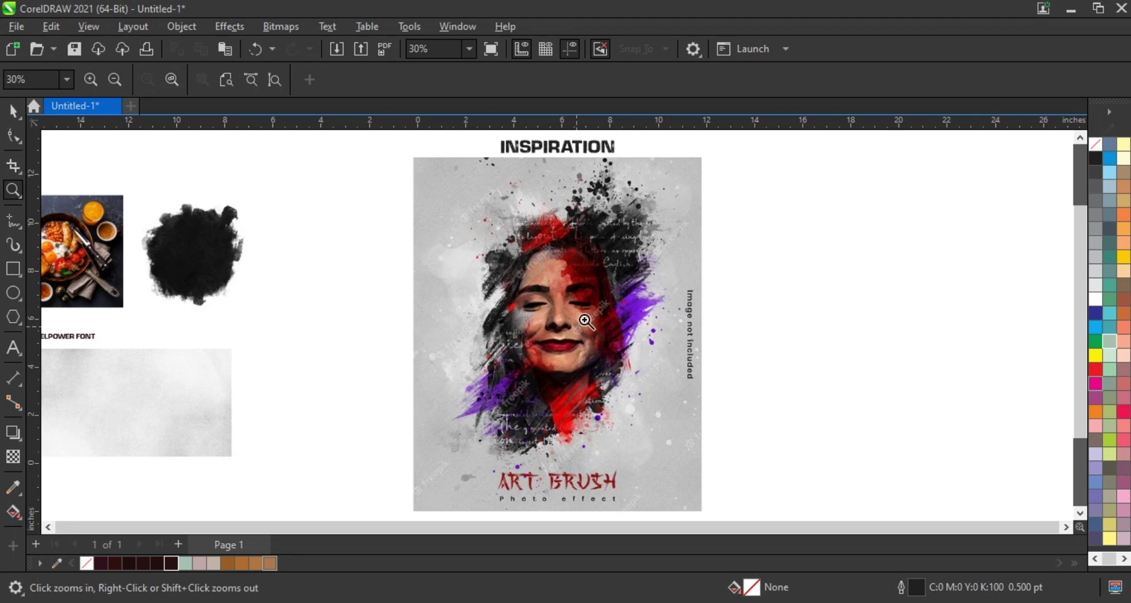
# Inspect the left-side food photo and ink blob up close, then view the whole canvas.
pyautogui.click(49, 527)
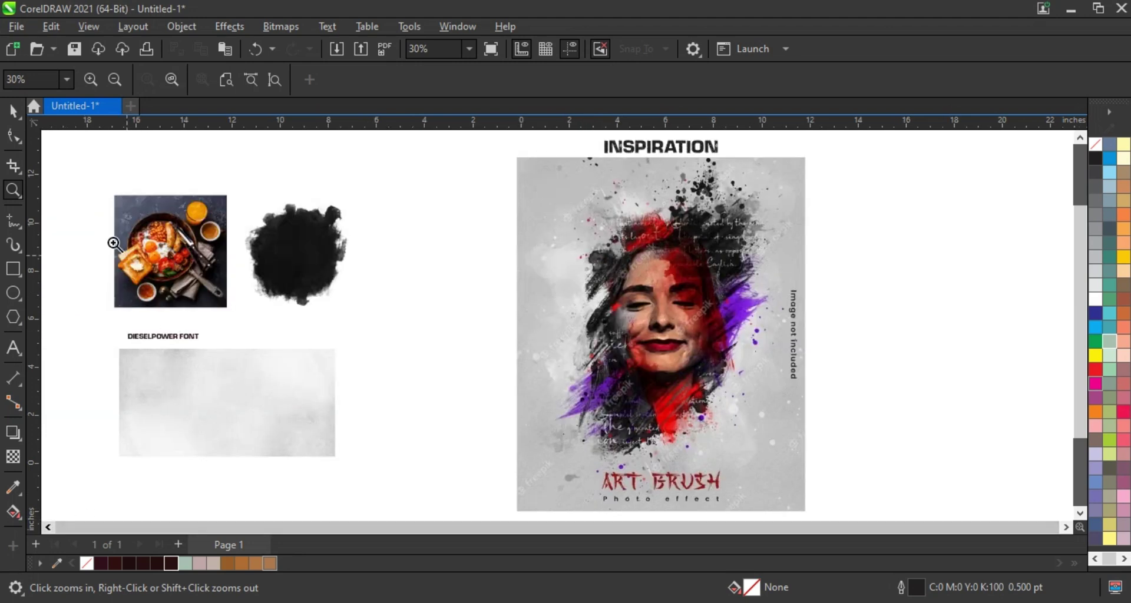
pyautogui.moveTo(112, 193); pyautogui.dragTo(347, 460)
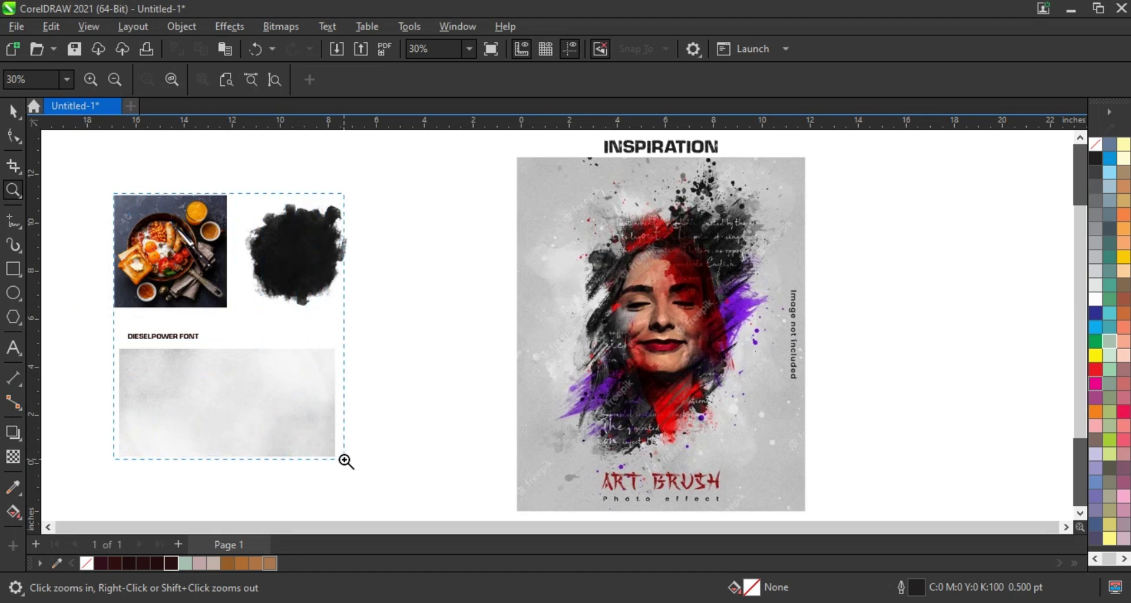
pyautogui.moveTo(348, 461); pyautogui.dragTo(342, 458)
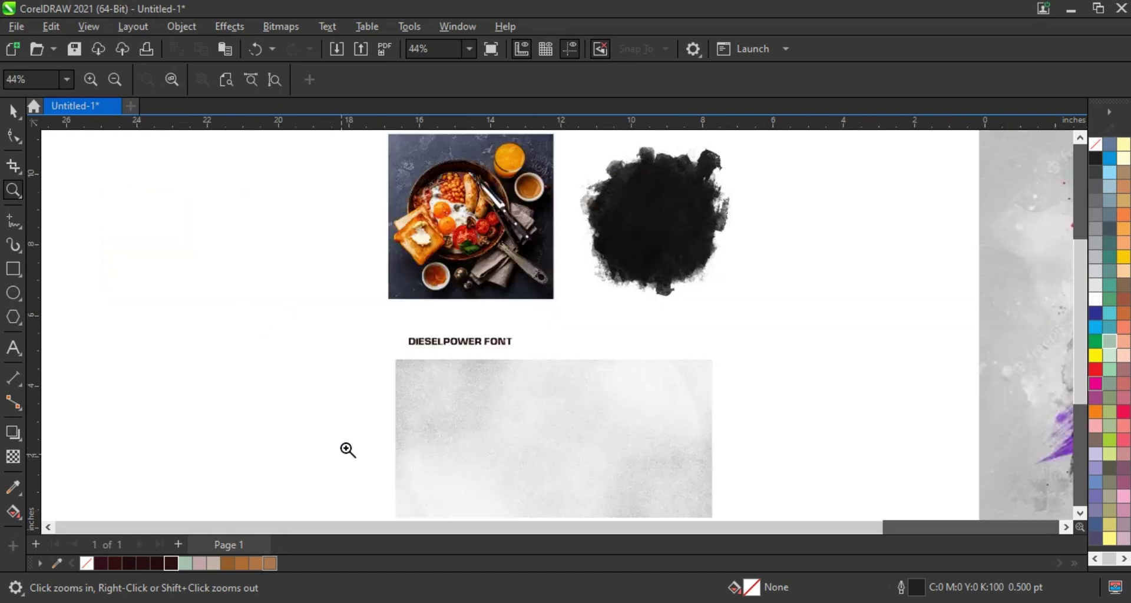
pyautogui.moveTo(377, 138); pyautogui.dragTo(718, 190)
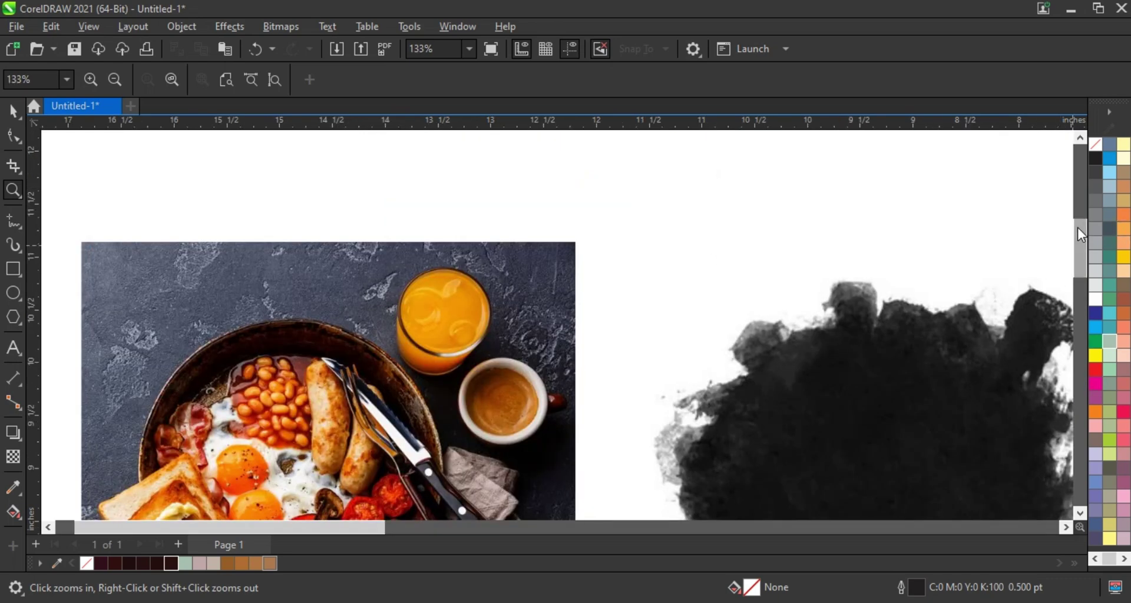
pyautogui.moveTo(1077, 234)
pyautogui.mouseDown()
pyautogui.moveTo(1080, 372)
pyautogui.moveTo(1079, 351)
pyautogui.mouseUp()
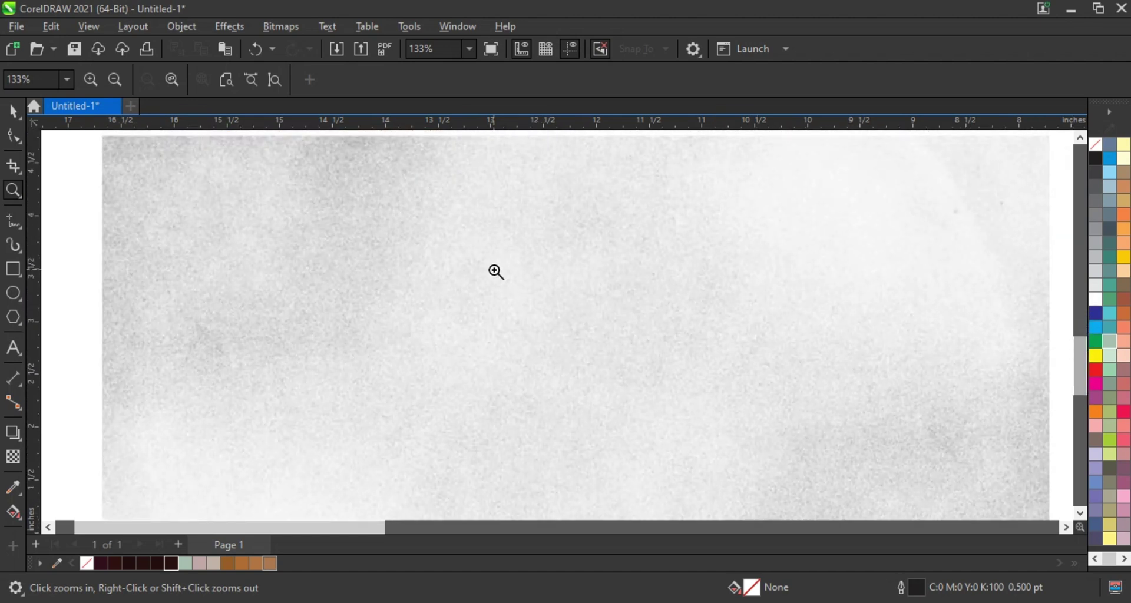
pyautogui.scroll(-2, 494, 269)
pyautogui.scroll(-1, 495, 270)
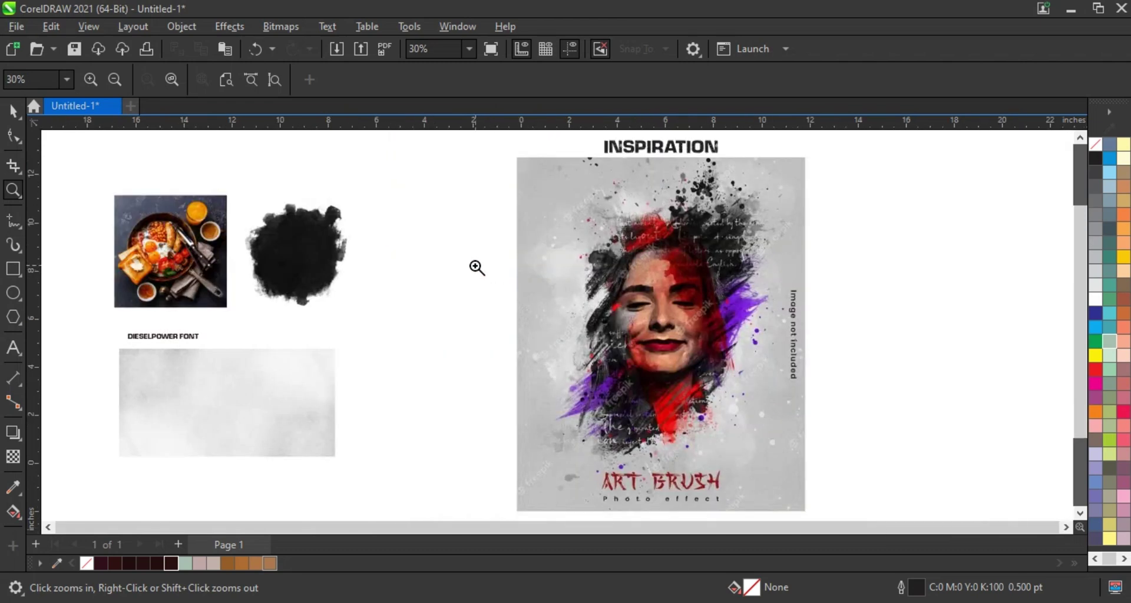
pyautogui.press('F3')
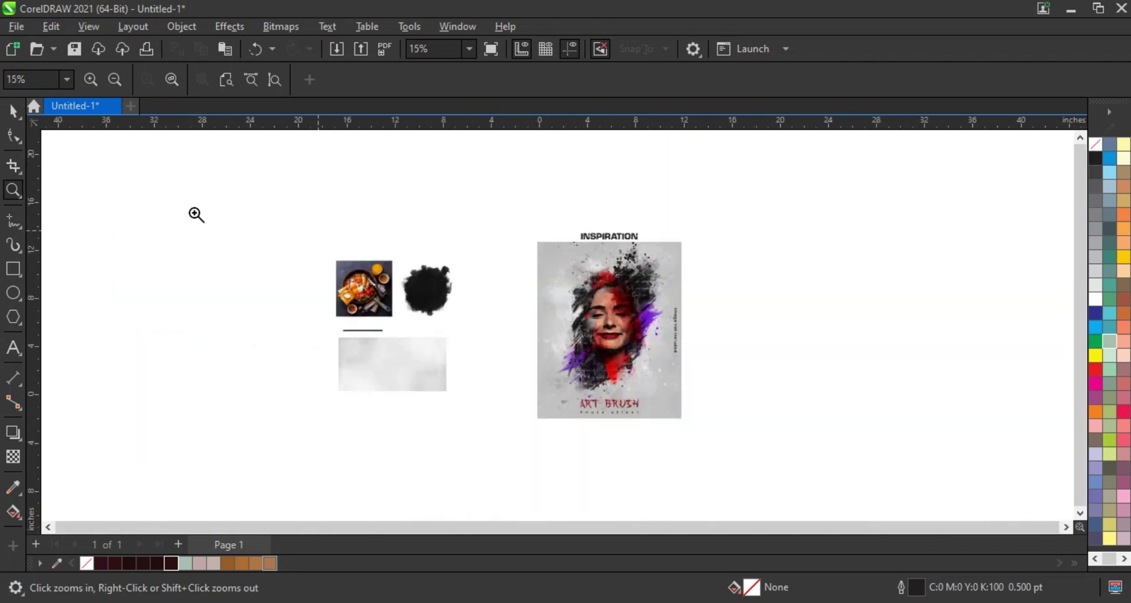
# Move the four source objects further left on the canvas.
pyautogui.click(13, 111)
pyautogui.moveTo(470, 407); pyautogui.dragTo(470, 406)
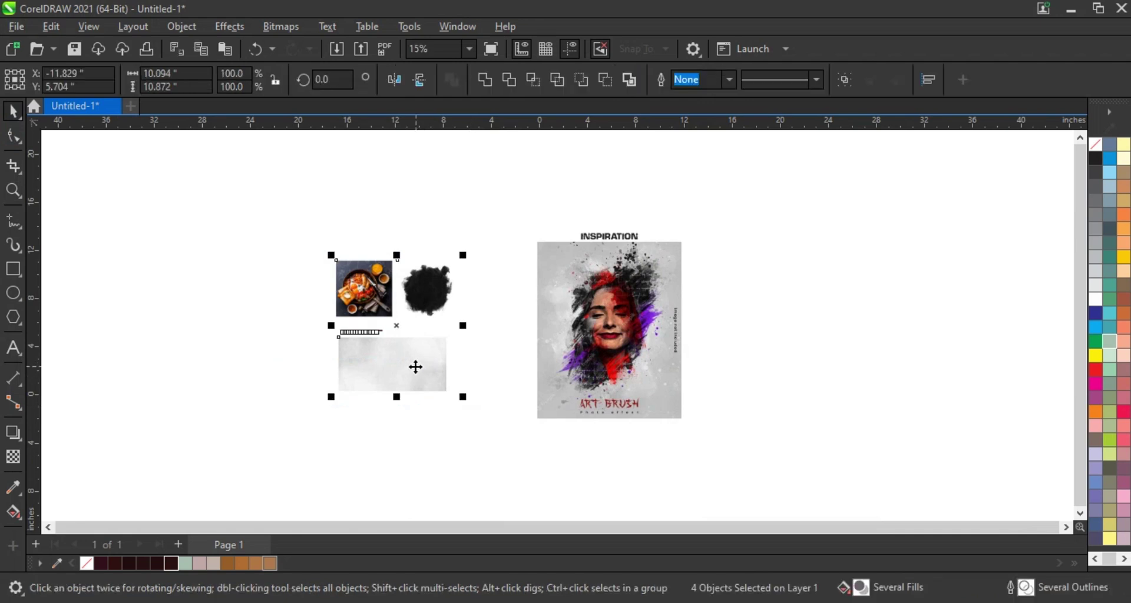
pyautogui.moveTo(415, 369); pyautogui.dragTo(212, 360)
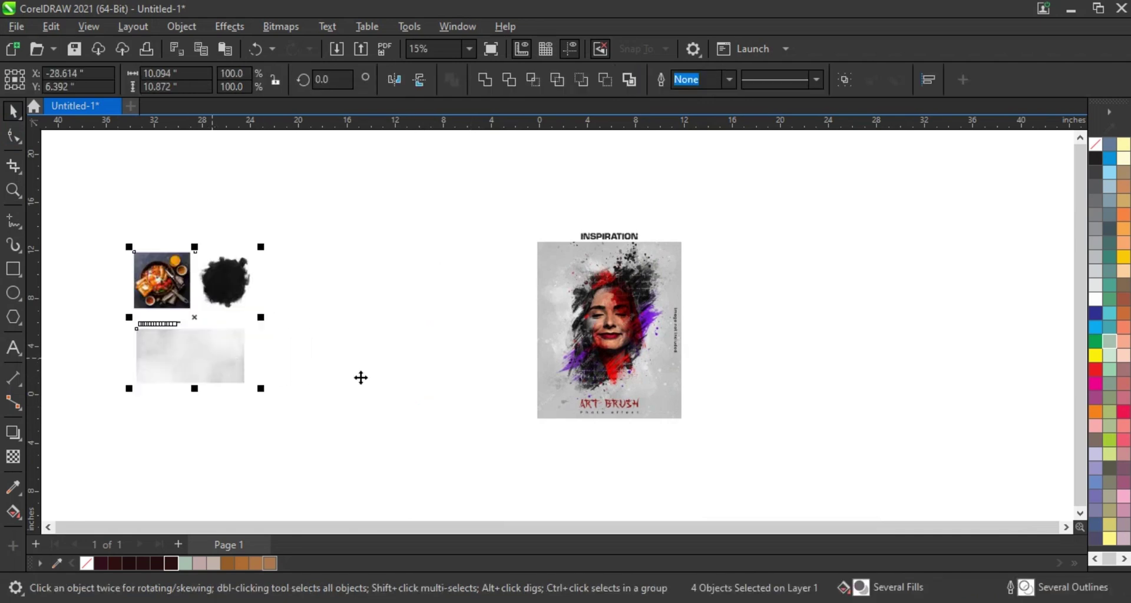
# Draw a tall Letter-proportioned rectangle frame in the empty area beside the poster.
pyautogui.click(13, 190)
pyautogui.moveTo(230, 236); pyautogui.dragTo(677, 424)
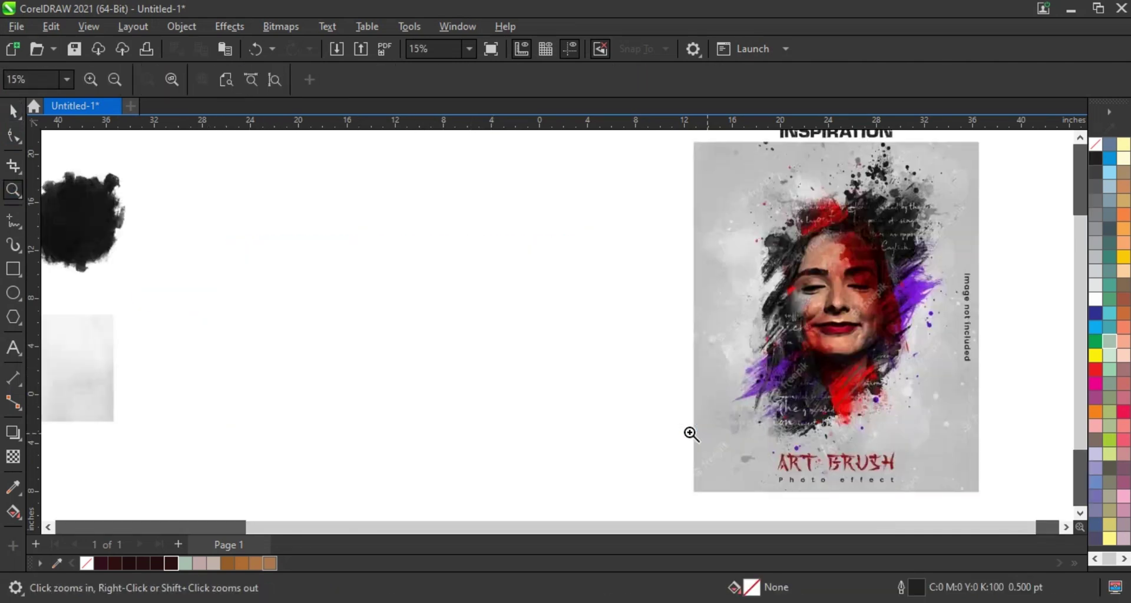
pyautogui.click(13, 269)
pyautogui.moveTo(349, 144)
pyautogui.mouseDown()
pyautogui.moveTo(543, 436)
pyautogui.moveTo(624, 503)
pyautogui.mouseUp()
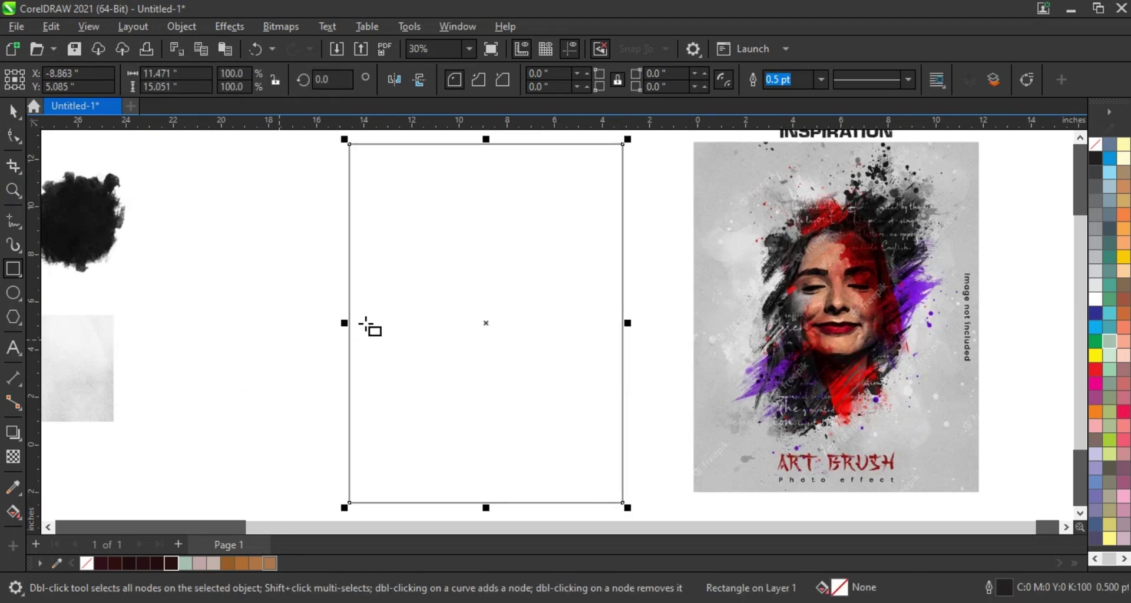
pyautogui.moveTo(344, 322); pyautogui.dragTo(340, 327)
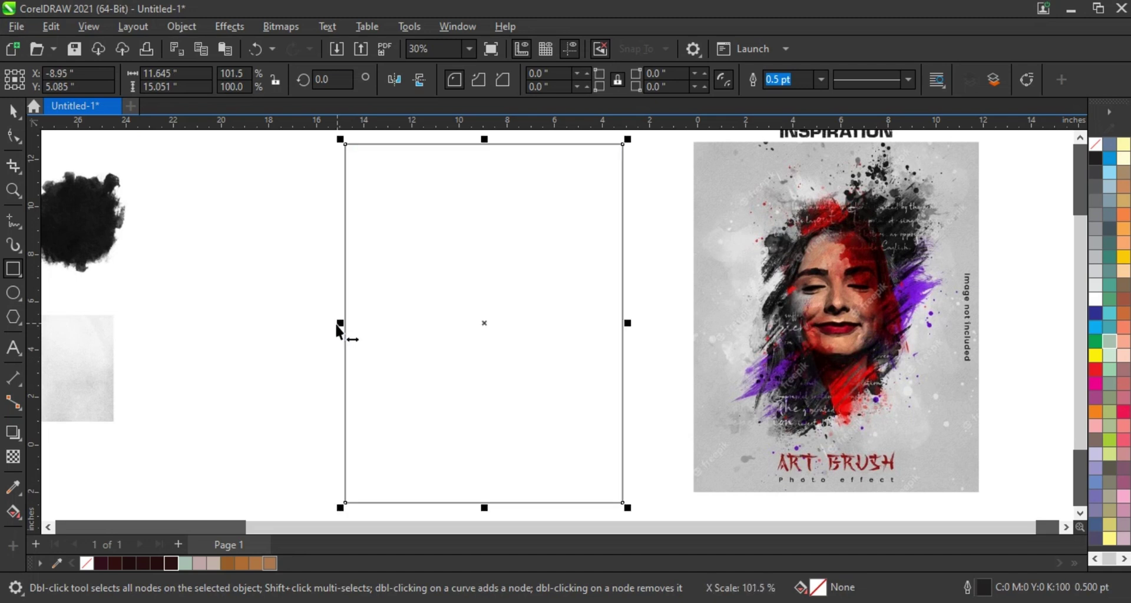
pyautogui.press('space')
pyautogui.hotkey('ctrl', 'z')
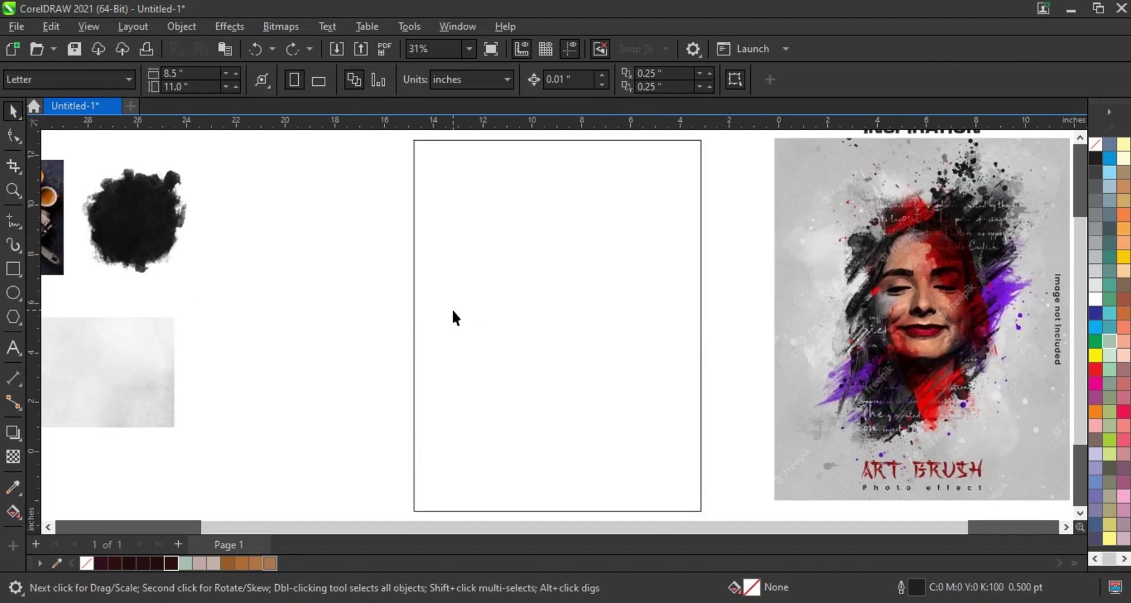
# Copy the ink blob into the frame and scale it to about 10.3 × 11.4 inches.
pyautogui.moveTo(130, 207); pyautogui.dragTo(571, 270)
pyautogui.moveTo(624, 321); pyautogui.dragTo(681, 394)
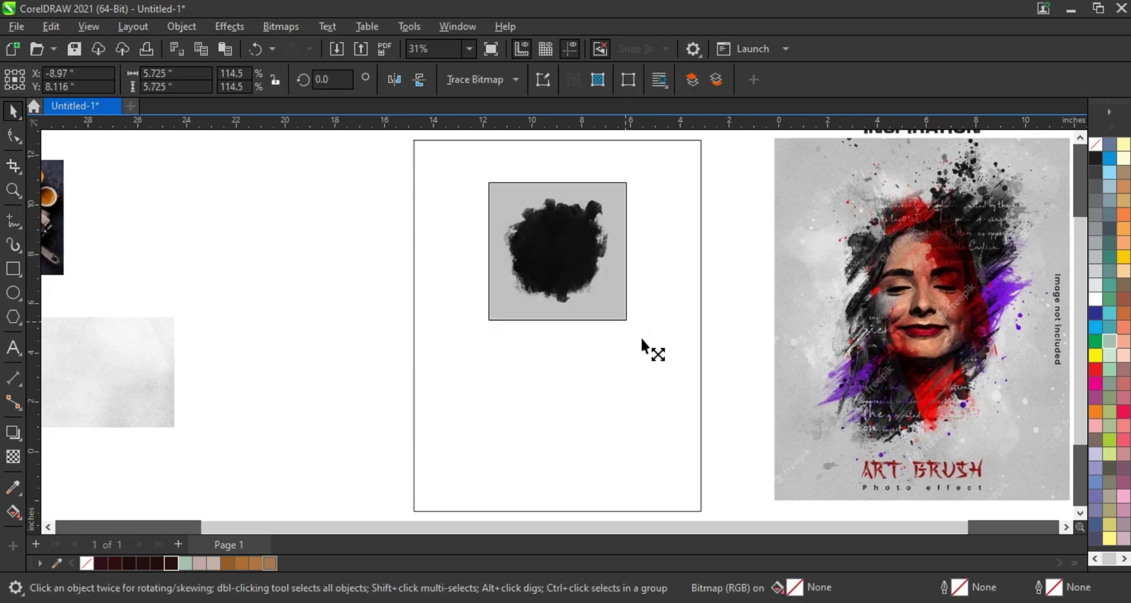
pyautogui.moveTo(555, 267)
pyautogui.mouseDown()
pyautogui.moveTo(561, 297)
pyautogui.moveTo(557, 284)
pyautogui.mouseUp()
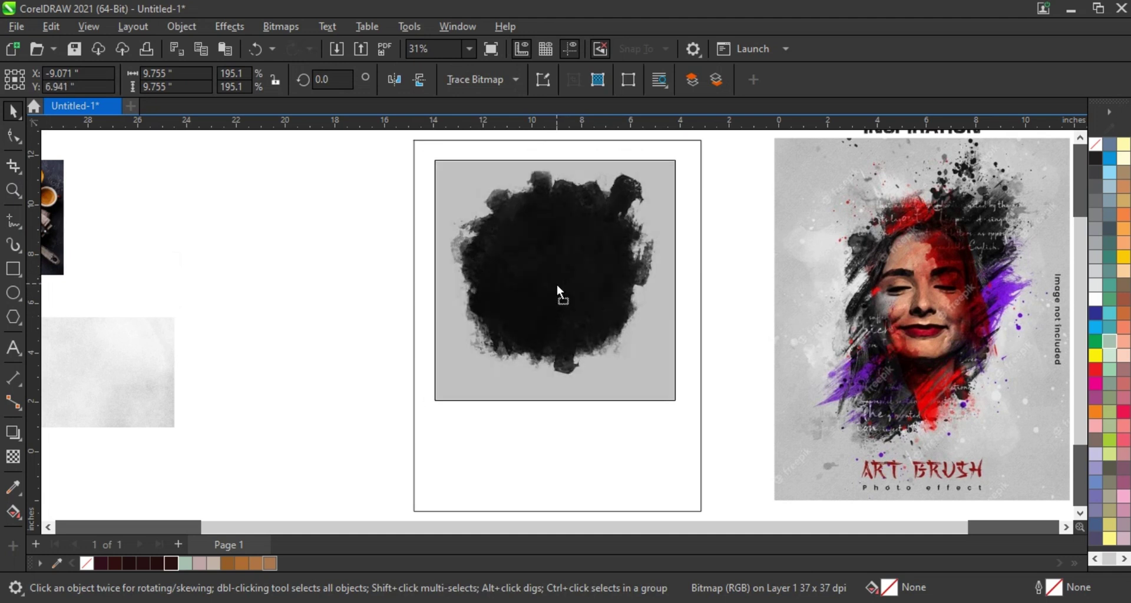
pyautogui.moveTo(677, 157); pyautogui.dragTo(687, 149)
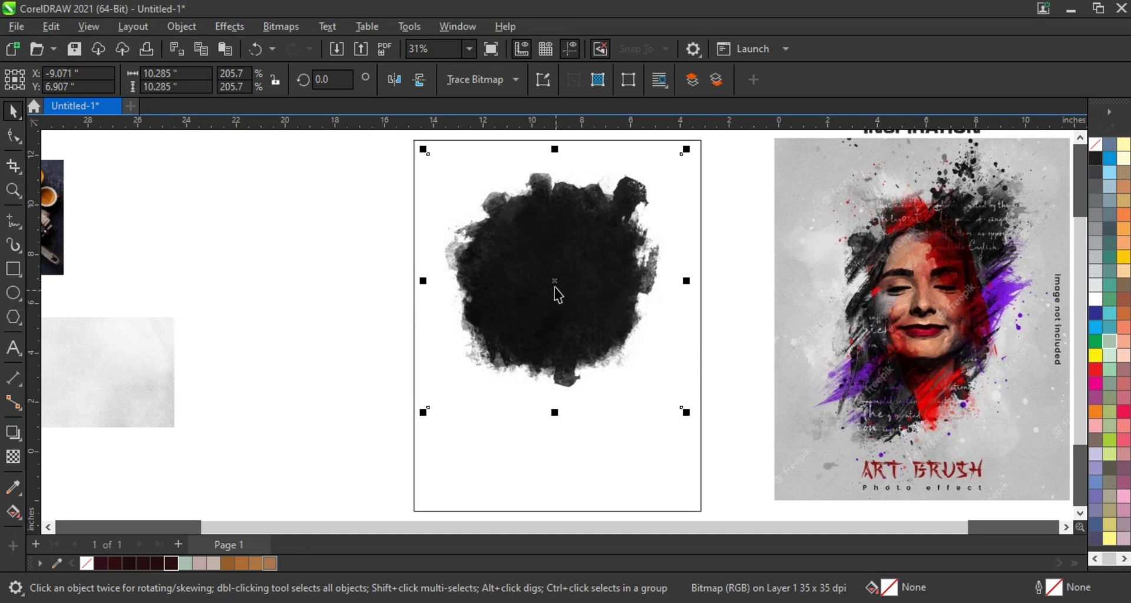
pyautogui.moveTo(554, 287); pyautogui.dragTo(560, 317)
pyautogui.moveTo(560, 420); pyautogui.dragTo(561, 443)
pyautogui.click(560, 444)
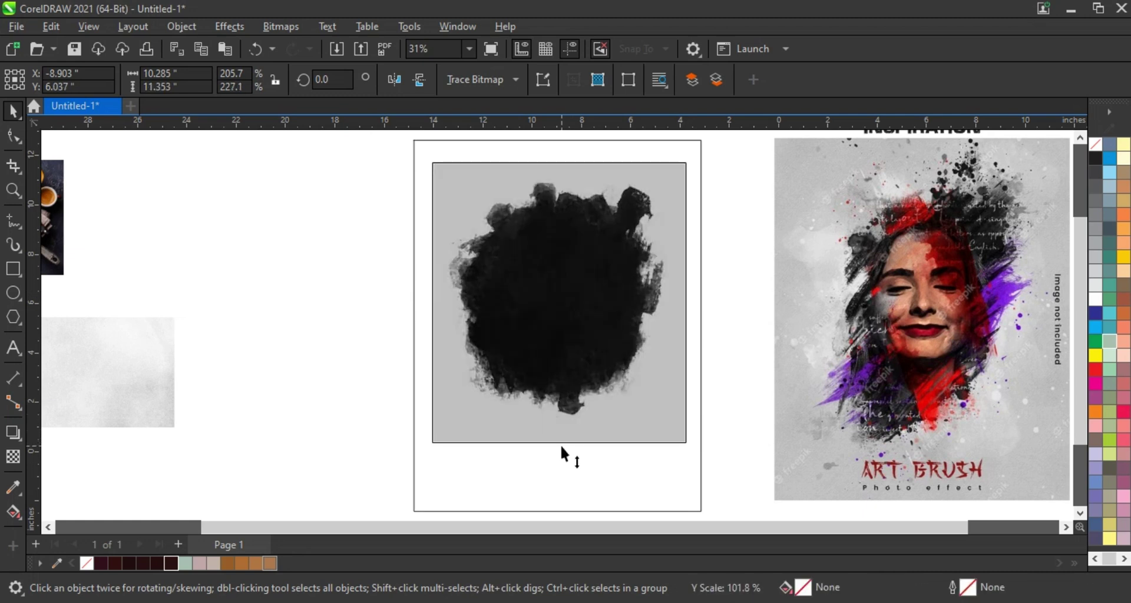
pyautogui.click(551, 369)
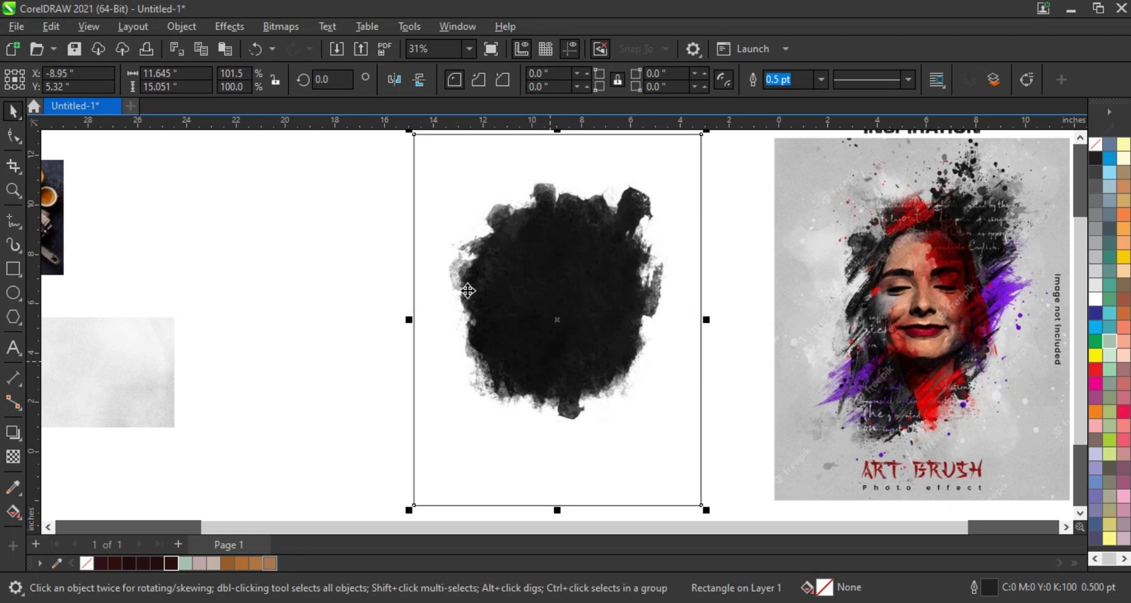
pyautogui.moveTo(330, 139); pyautogui.dragTo(736, 450)
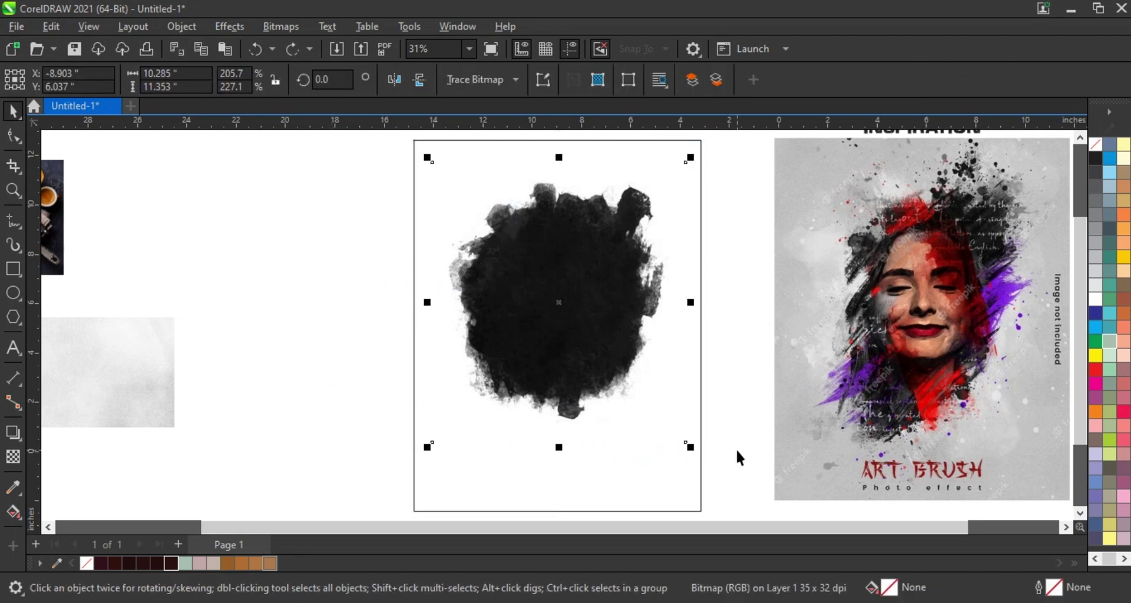
# Apply a Gamma adjustment of 0.51 to the ink blob, then deselect it.
pyautogui.click(227, 27)
pyautogui.moveTo(249, 90)
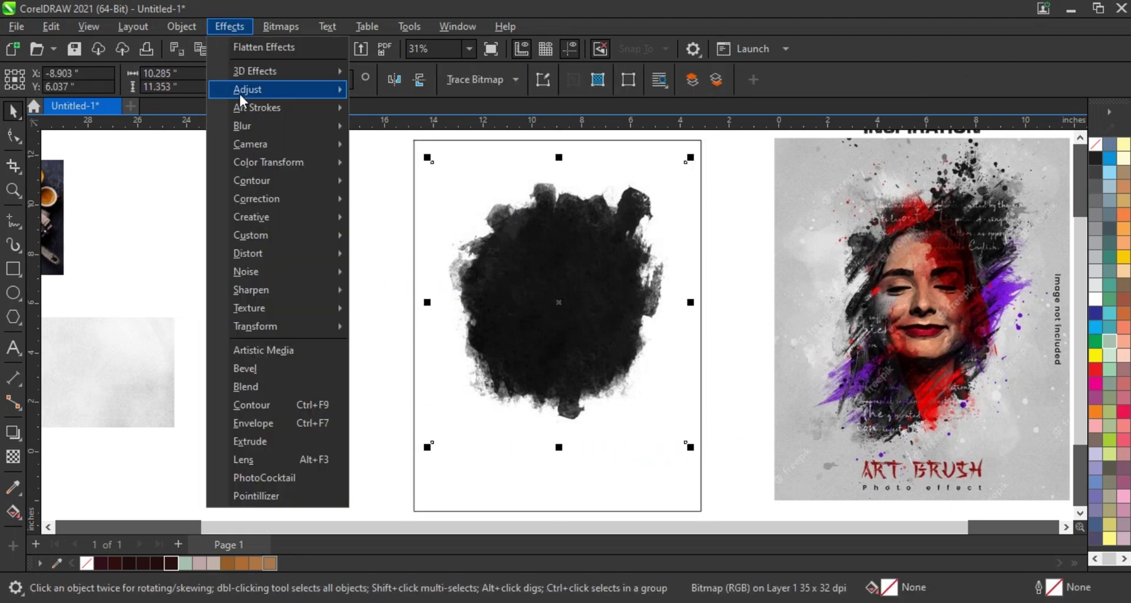
pyautogui.click(397, 249)
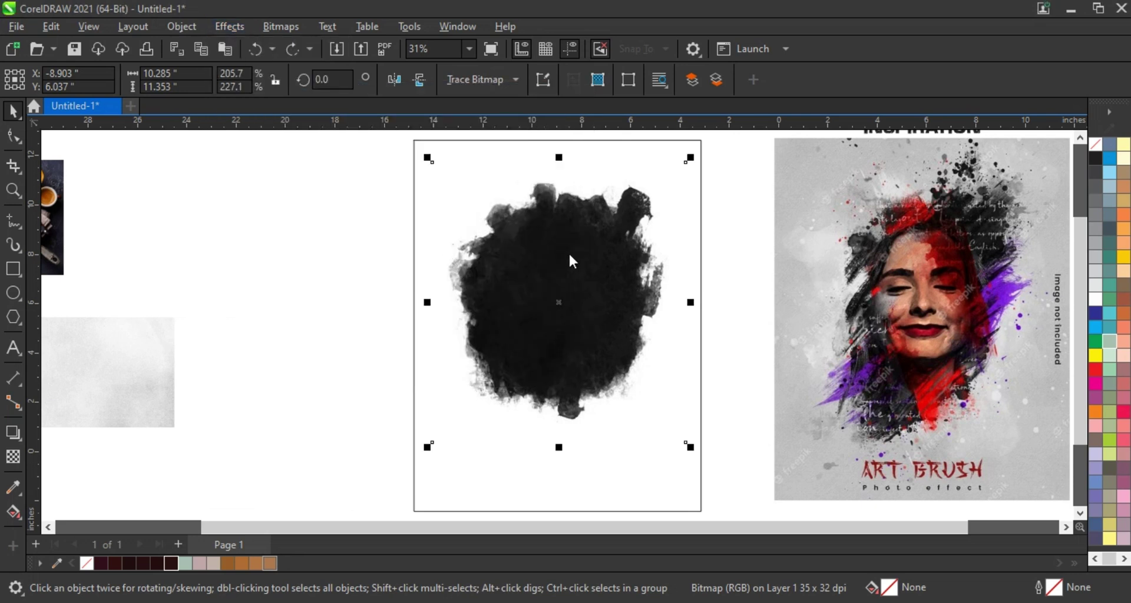
pyautogui.moveTo(581, 246)
pyautogui.mouseDown()
pyautogui.moveTo(905, 239)
pyautogui.moveTo(890, 244)
pyautogui.mouseUp()
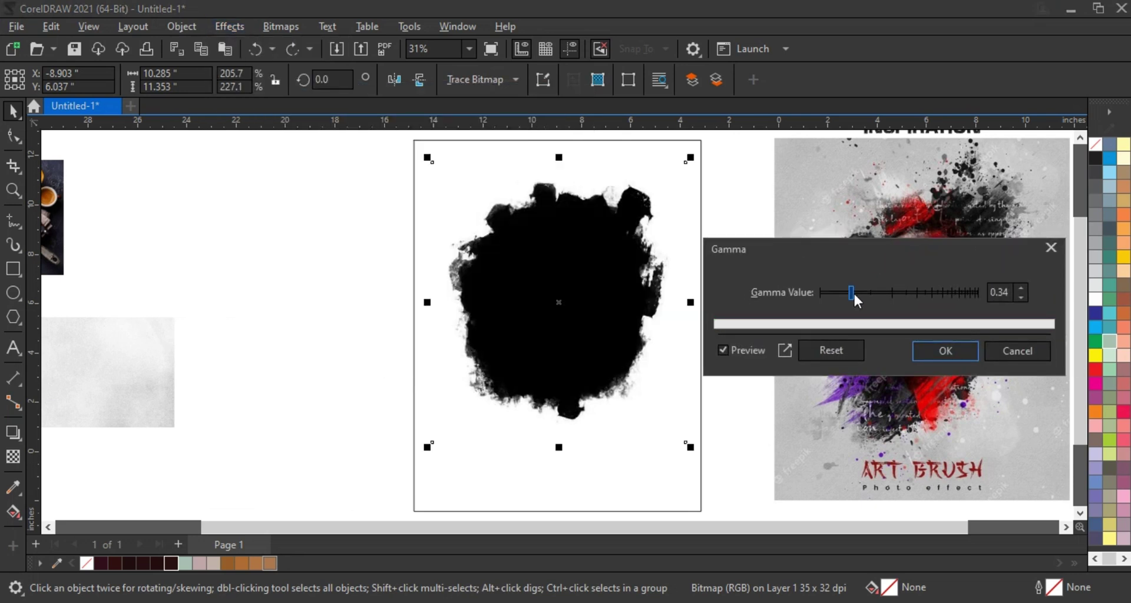
pyautogui.moveTo(853, 292); pyautogui.dragTo(864, 288)
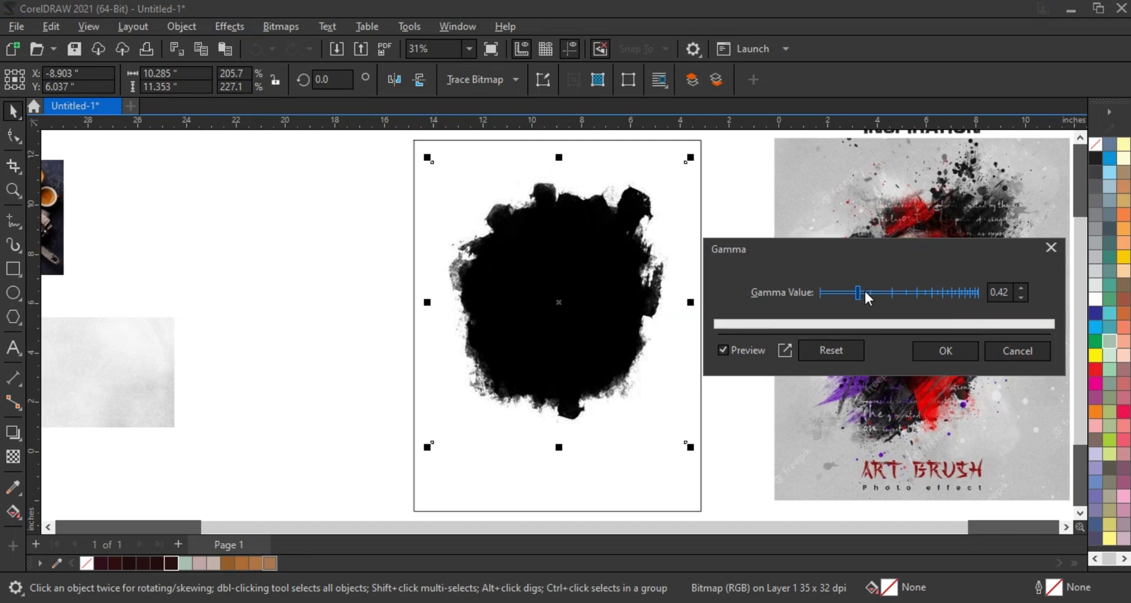
pyautogui.click(925, 353)
pyautogui.click(320, 275)
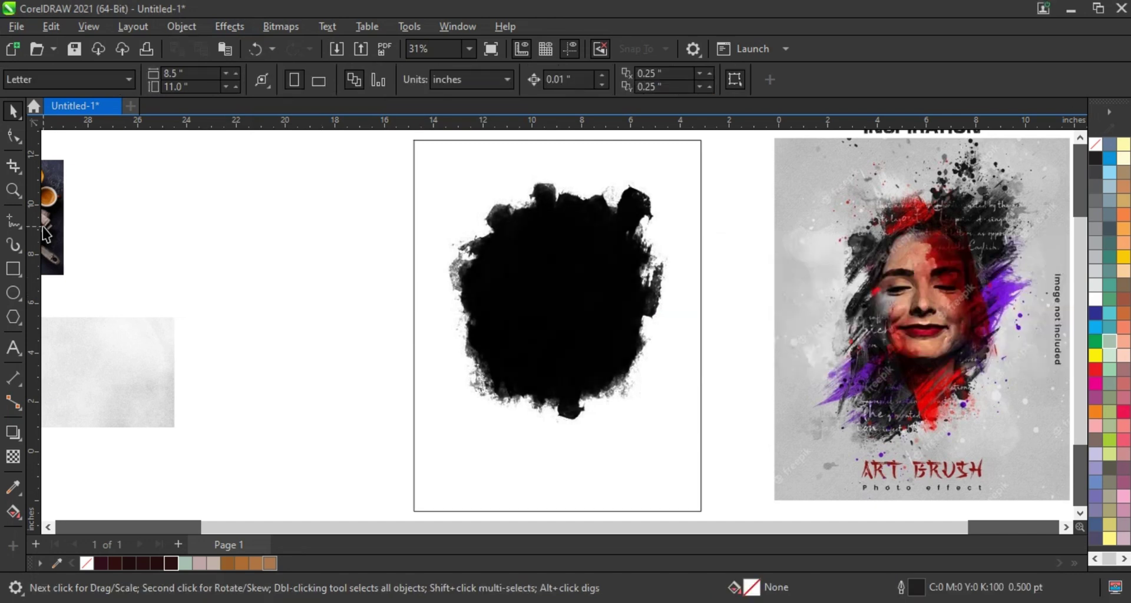
# Bring the breakfast photo to the front of the page.
pyautogui.moveTo(152, 260); pyautogui.dragTo(293, 277)
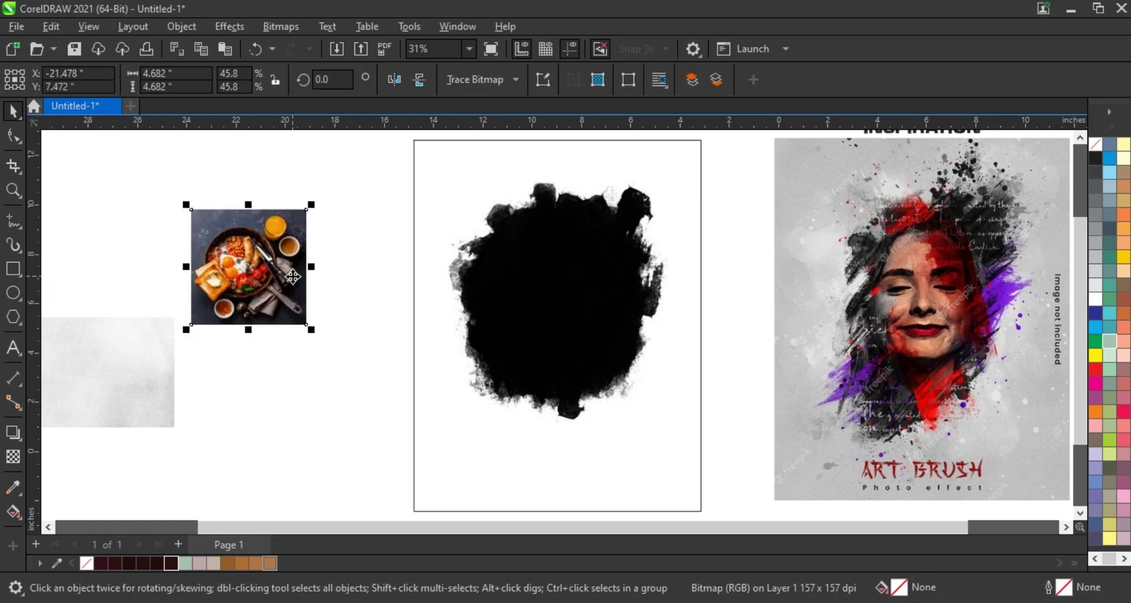
pyautogui.rightClick(293, 277)
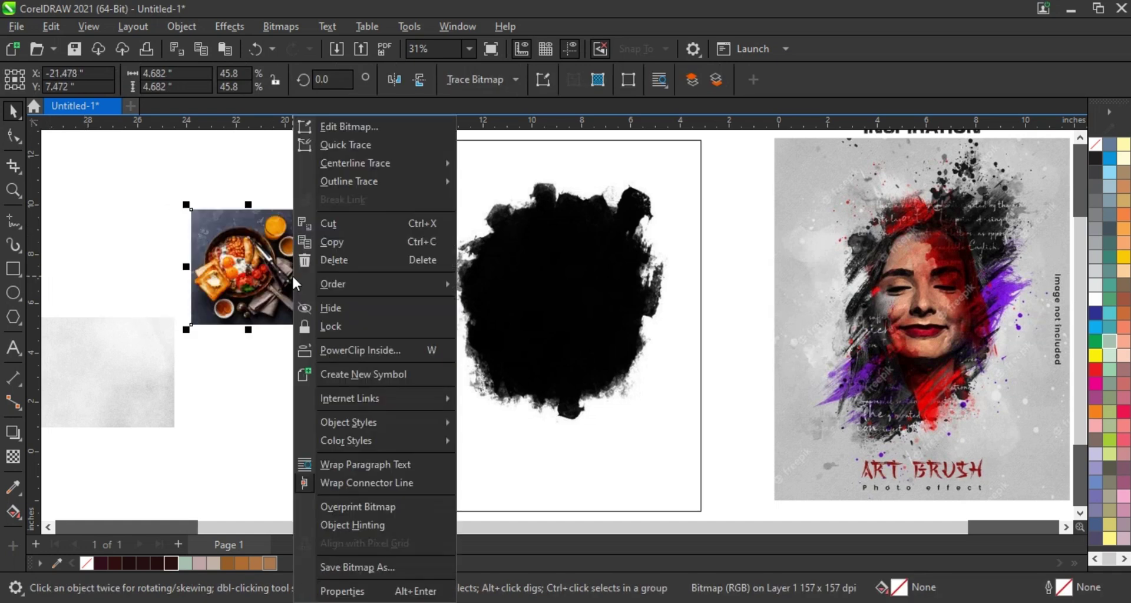
pyautogui.moveTo(354, 284)
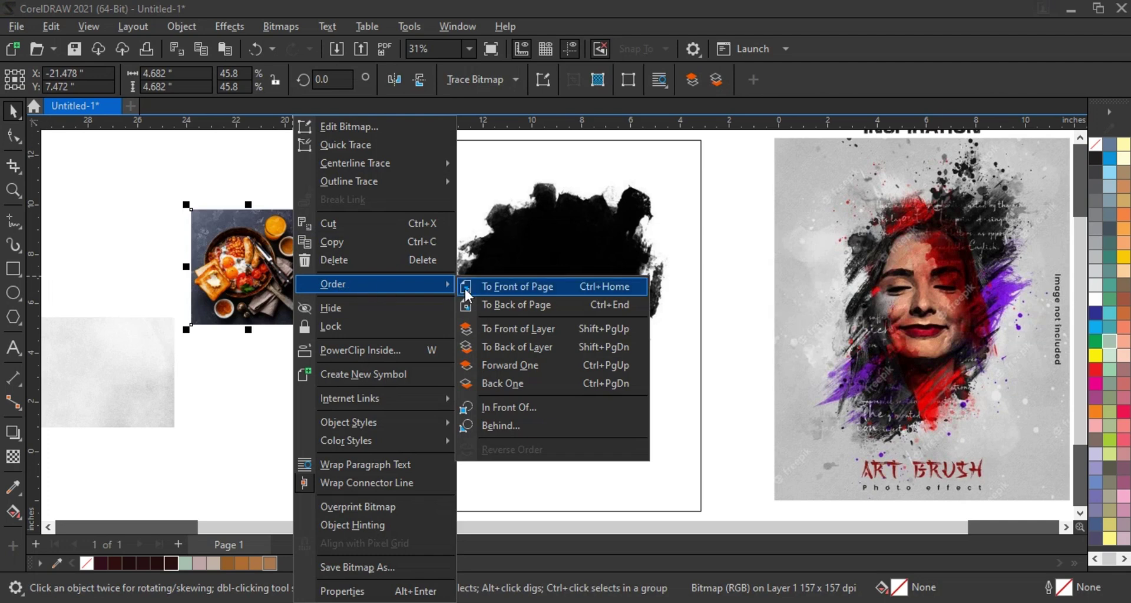
pyautogui.click(510, 286)
# Move the photo over the ink blob and enlarge it to about 9.8 inches.
pyautogui.moveTo(310, 329); pyautogui.dragTo(390, 408)
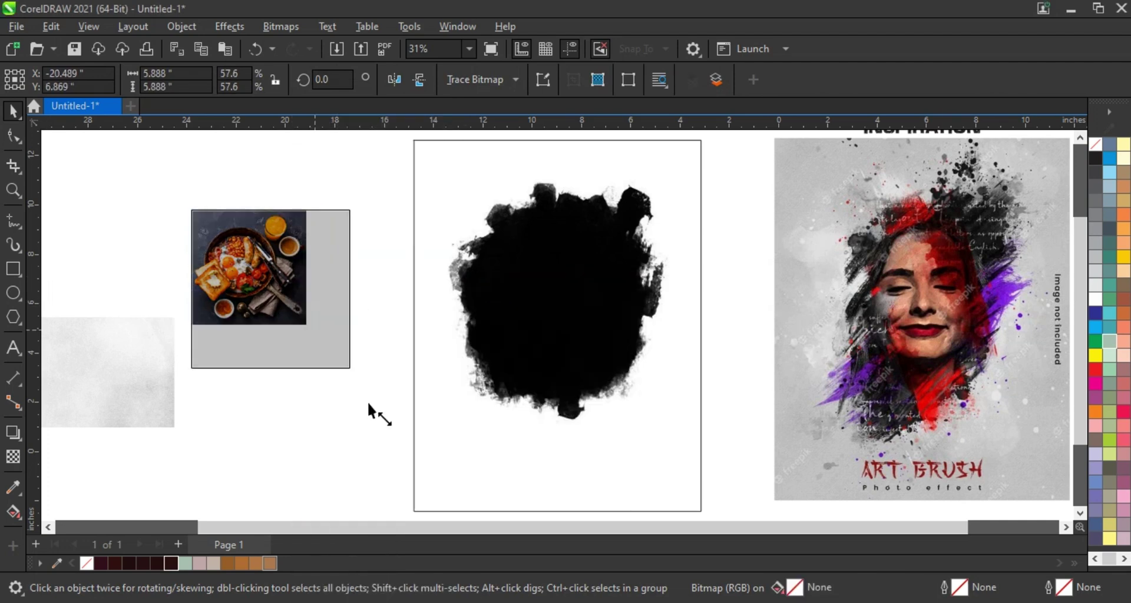
pyautogui.moveTo(306, 376); pyautogui.dragTo(560, 381)
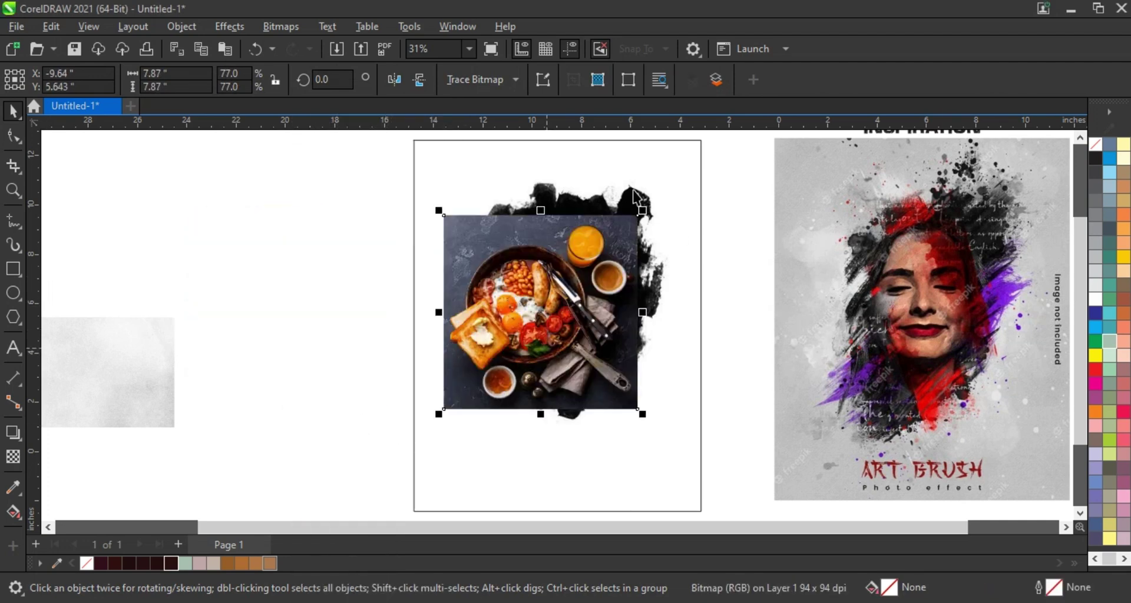
pyautogui.moveTo(643, 212); pyautogui.dragTo(681, 174)
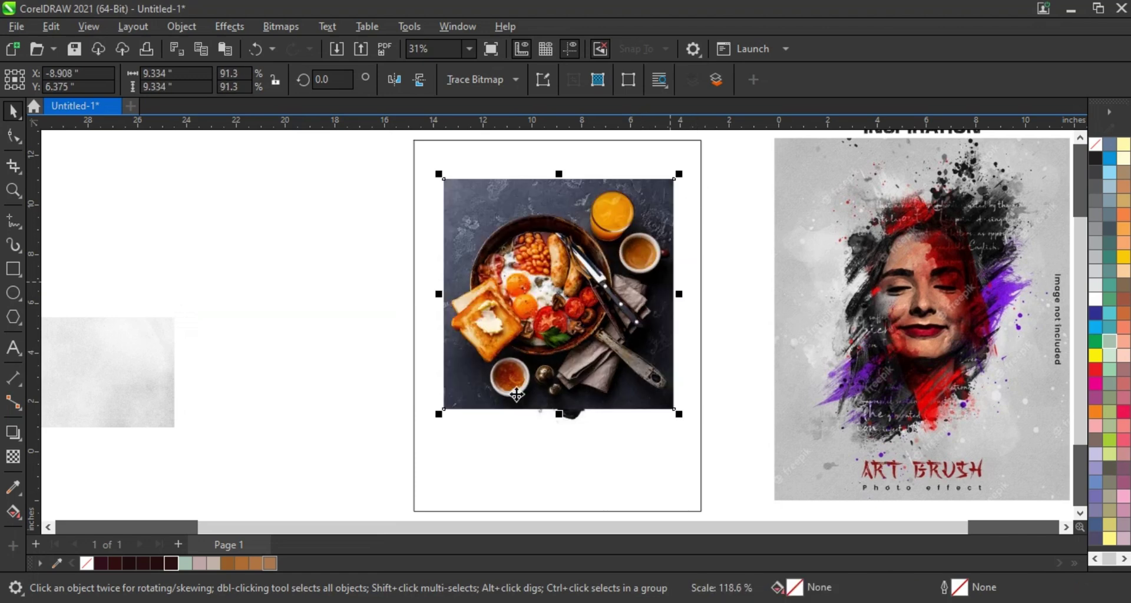
pyautogui.moveTo(442, 419); pyautogui.dragTo(425, 429)
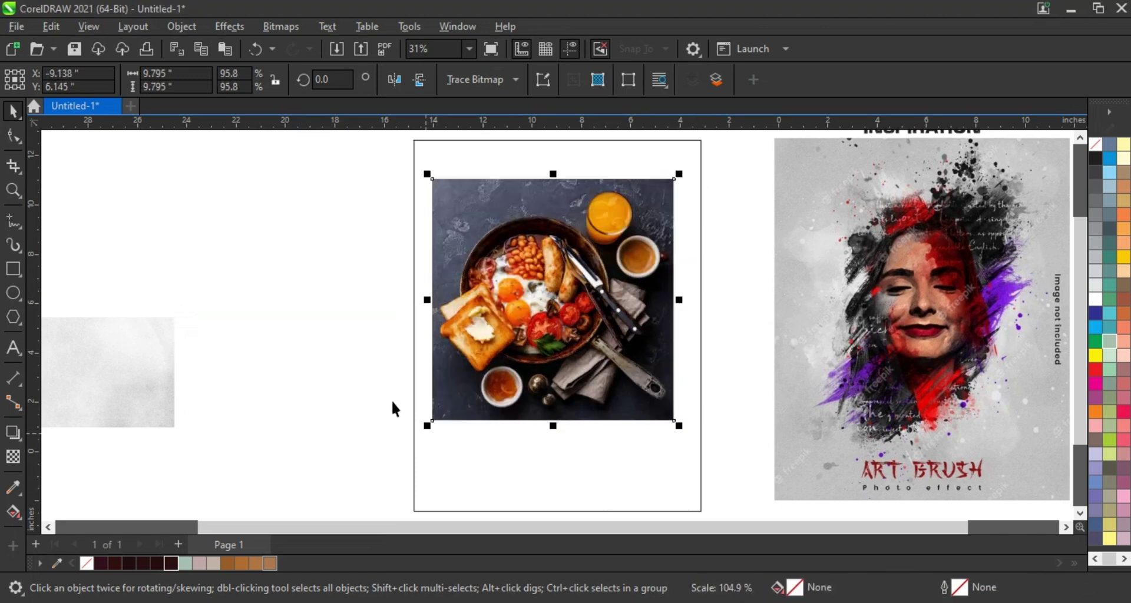
pyautogui.click(15, 192)
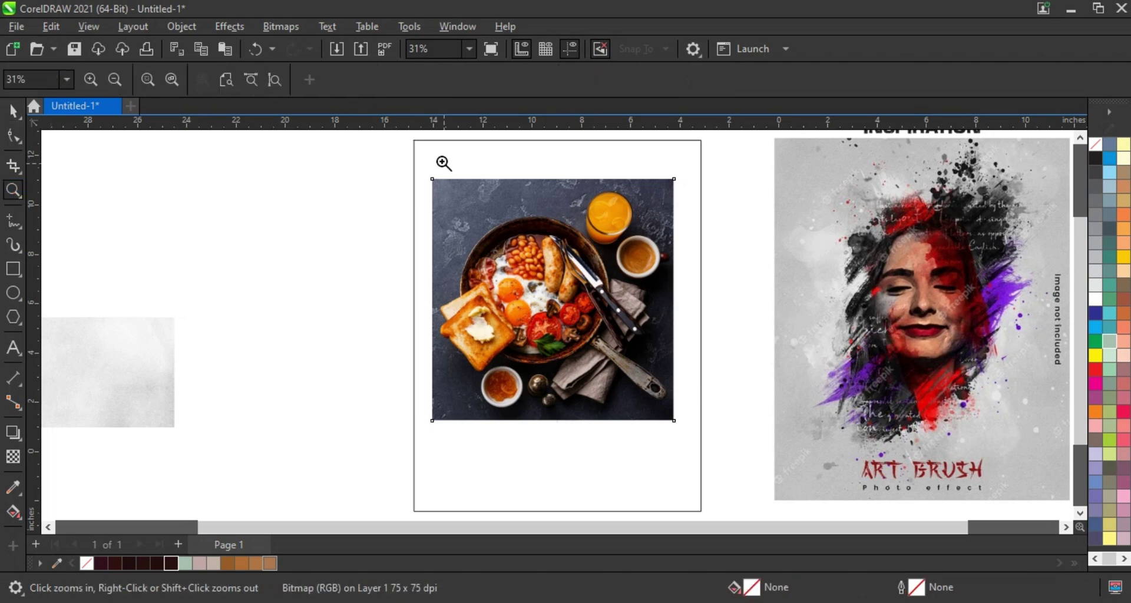
pyautogui.moveTo(419, 152); pyautogui.dragTo(1038, 444)
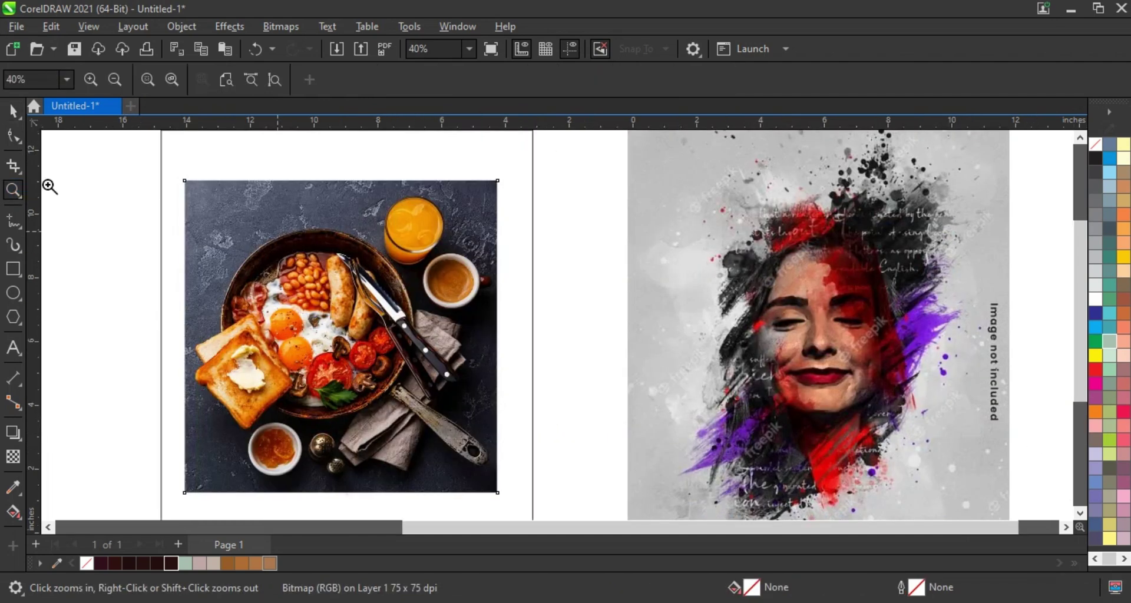
pyautogui.press('space')
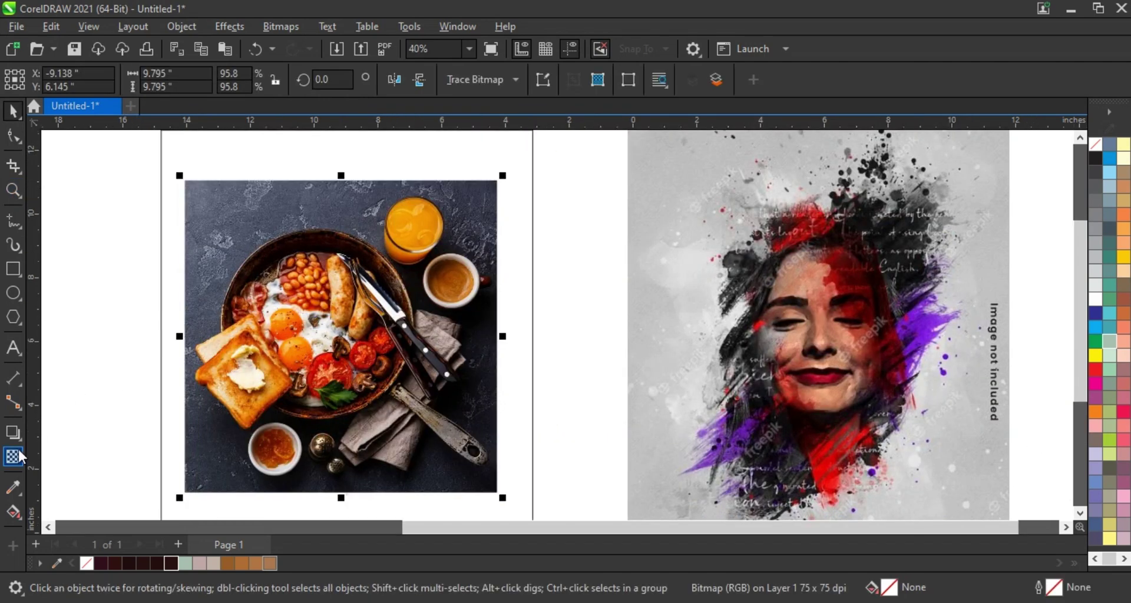
# Give the photo a Screen blend transparency, nudge it right over the blob, and zoom out.
pyautogui.click(13, 455)
pyautogui.click(214, 86)
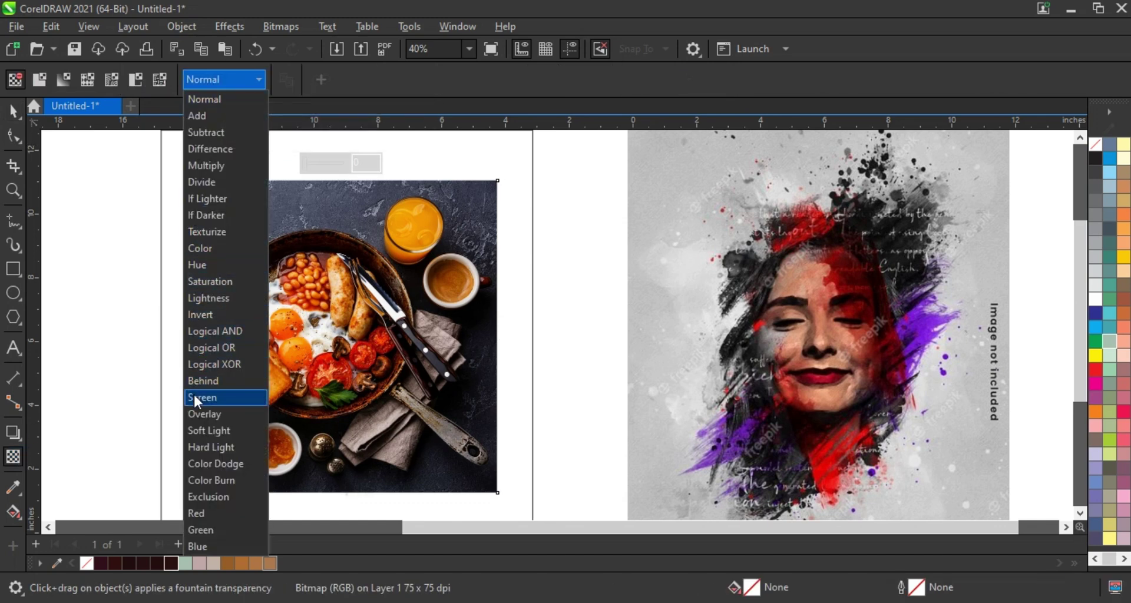
pyautogui.click(238, 397)
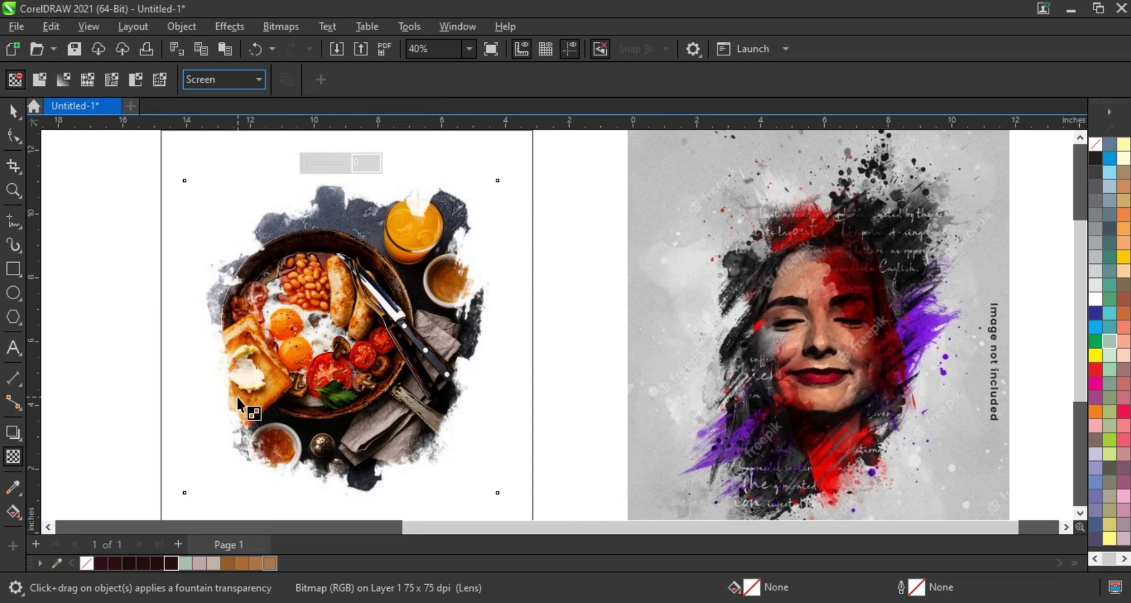
pyautogui.click(13, 110)
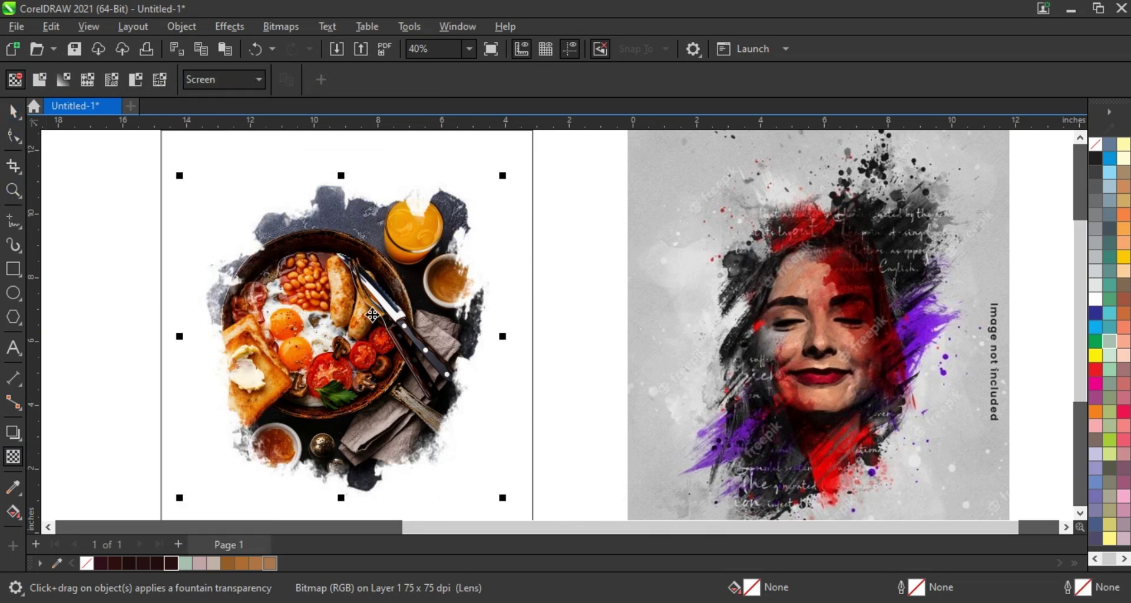
pyautogui.moveTo(349, 348); pyautogui.dragTo(359, 348)
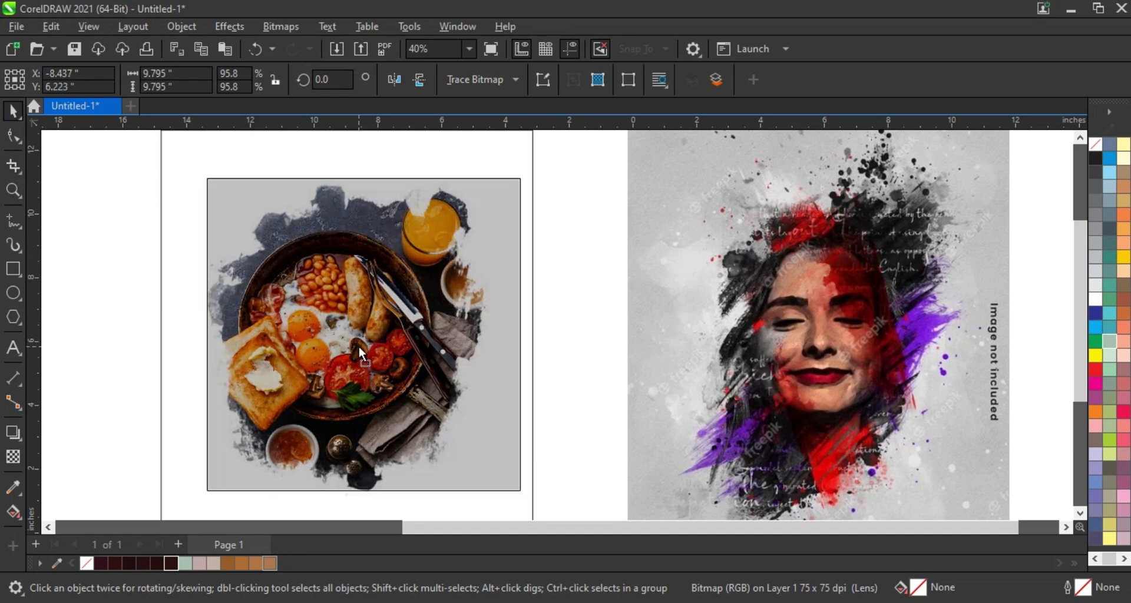
pyautogui.click(13, 190)
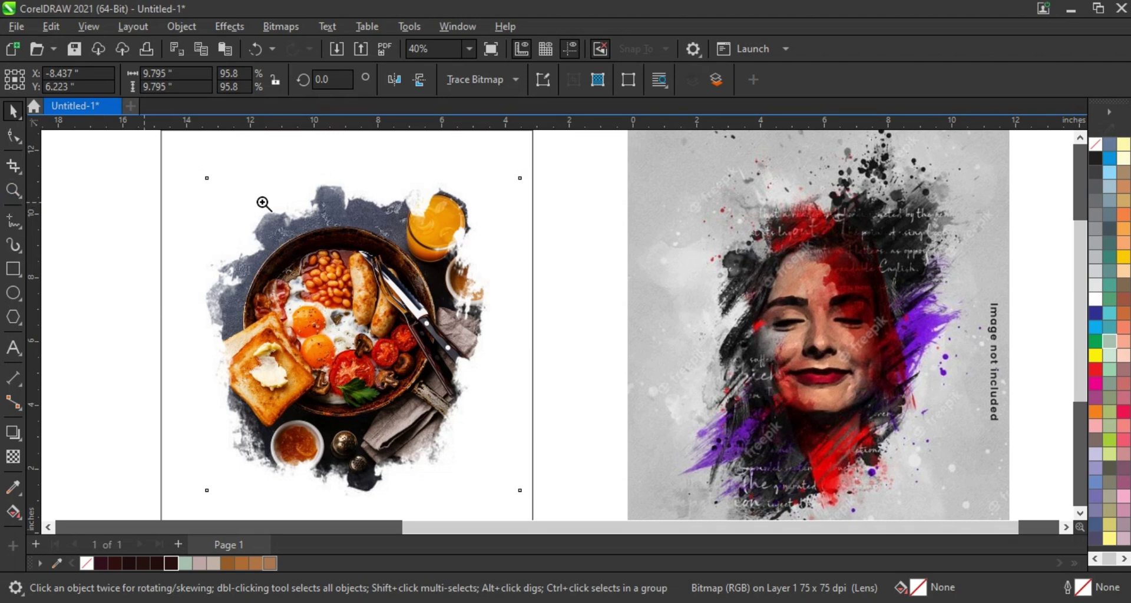
pyautogui.hotkey('shift', 'F4')
pyautogui.press('F3')
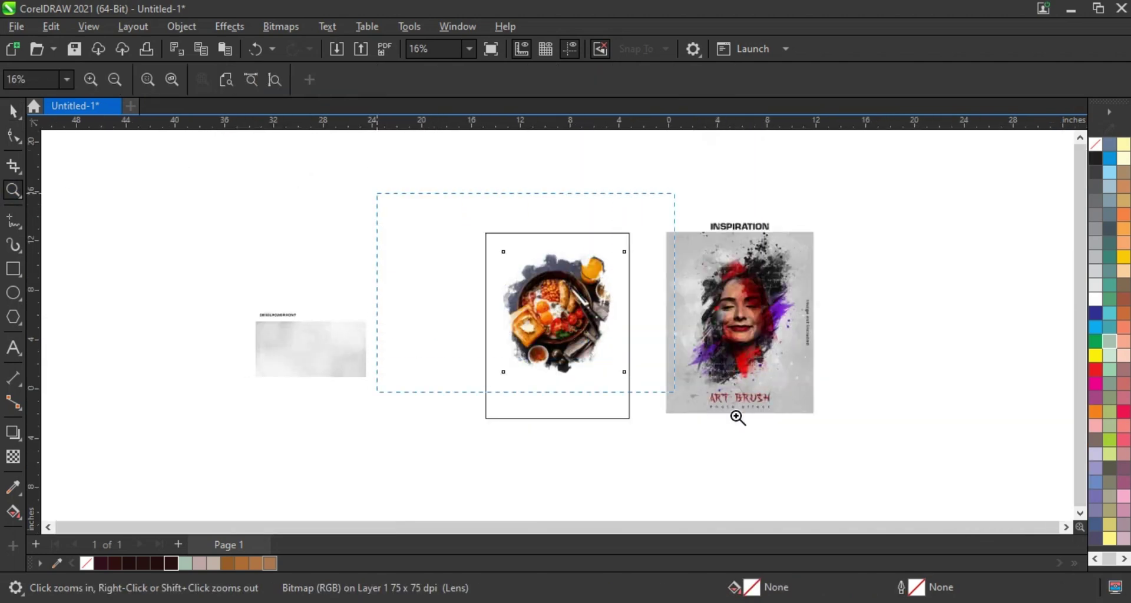
# Select the photo and blob together and nudge them slightly down.
pyautogui.moveTo(736, 417); pyautogui.dragTo(832, 449)
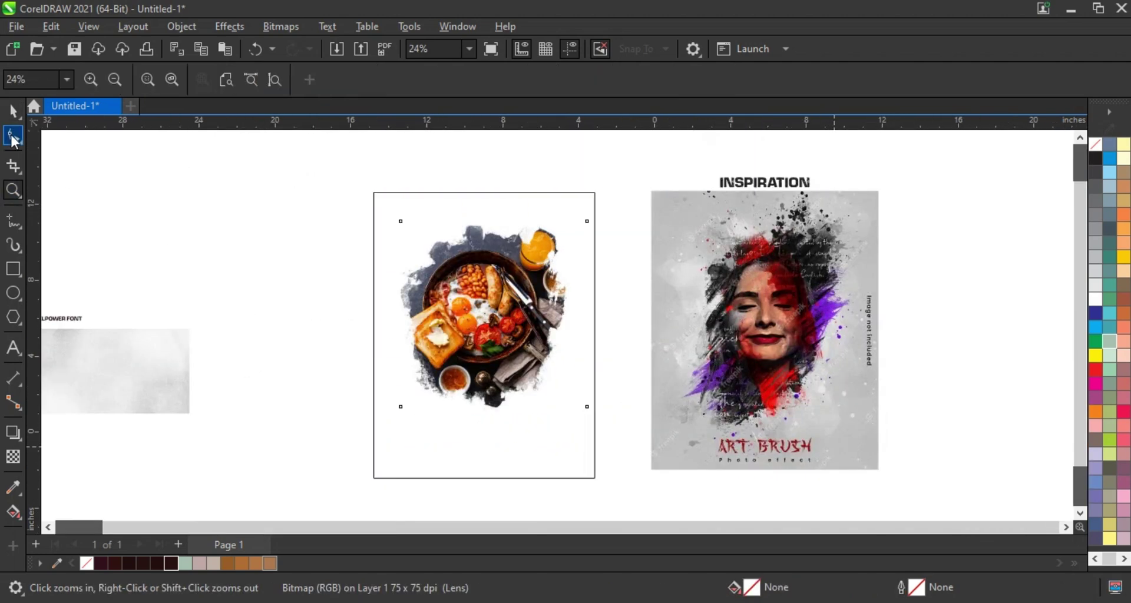
pyautogui.click(13, 111)
pyautogui.click(387, 249)
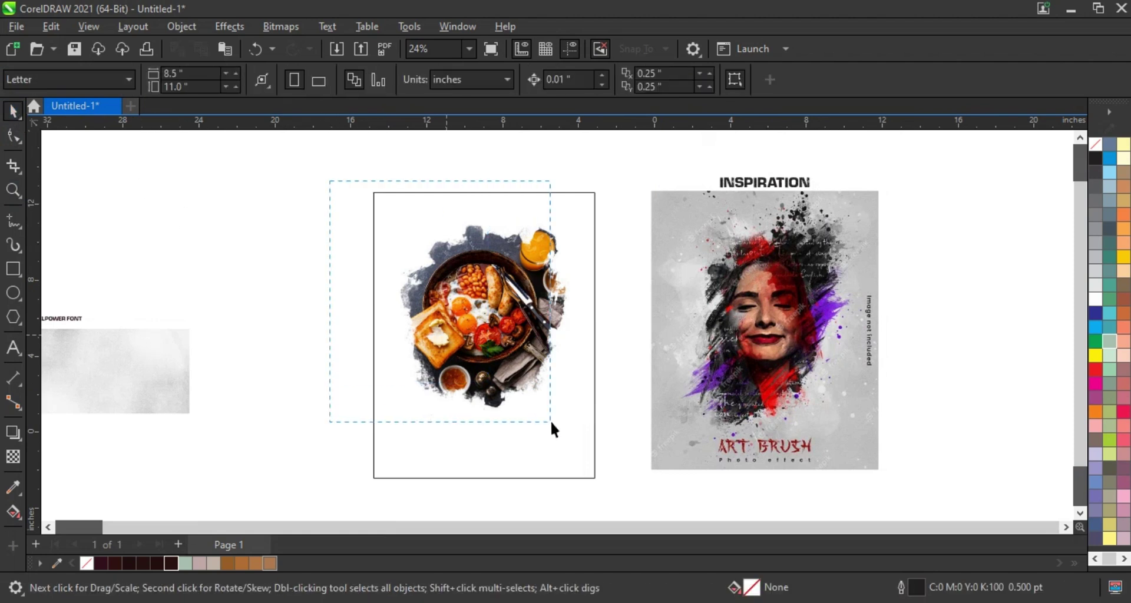
pyautogui.moveTo(602, 436); pyautogui.dragTo(602, 434)
pyautogui.moveTo(489, 321); pyautogui.dragTo(487, 344)
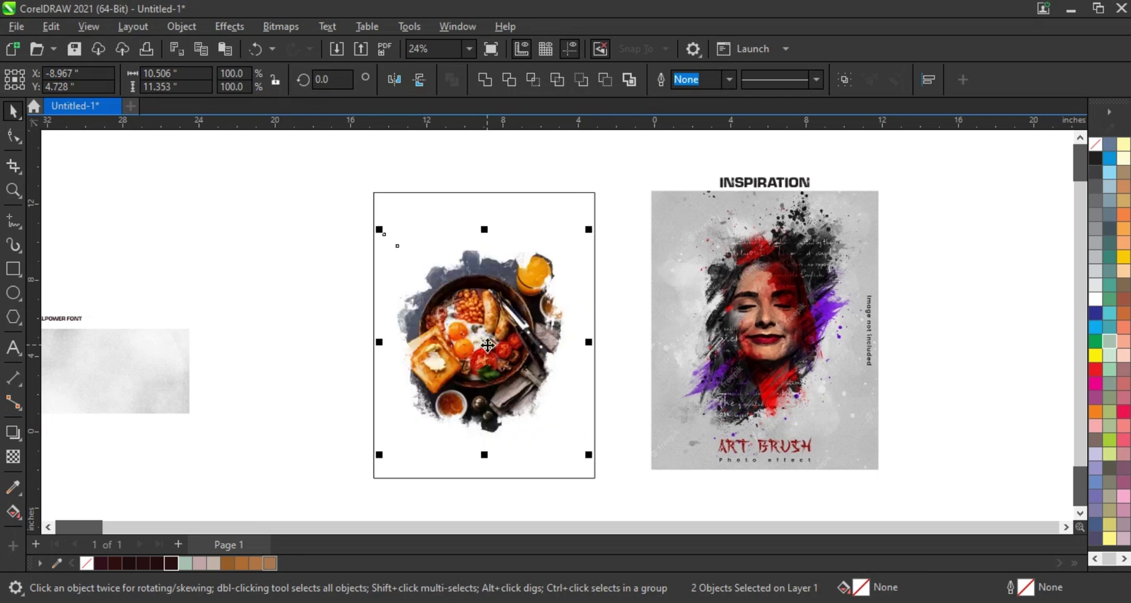
# Place the grey texture at the page top, scaled to about 12.0 × 7.0 inches.
pyautogui.moveTo(136, 371); pyautogui.dragTo(486, 236)
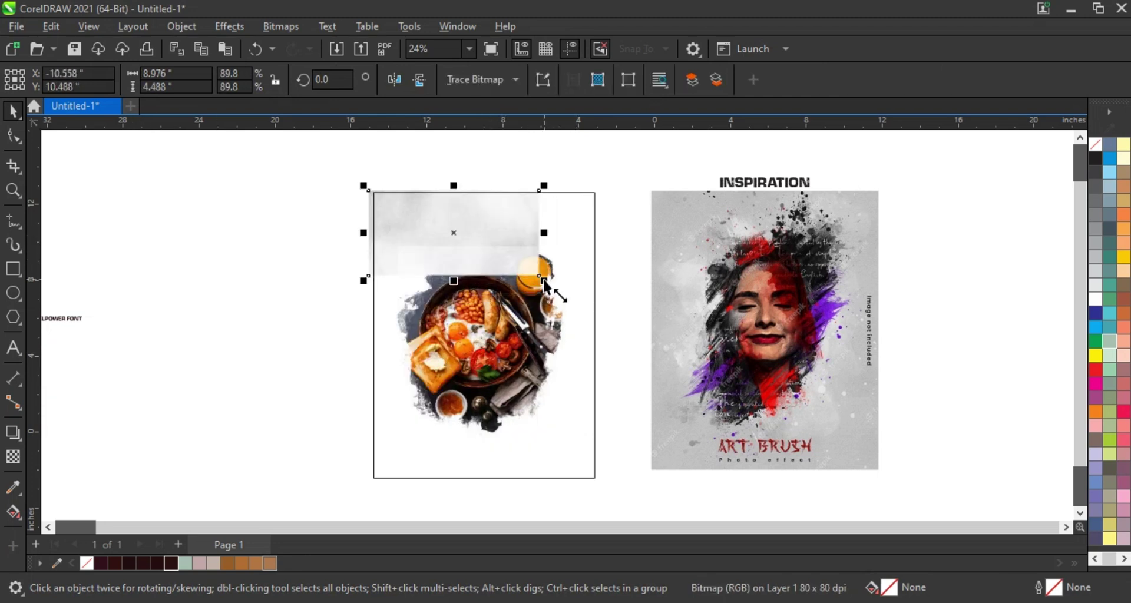
pyautogui.moveTo(544, 281); pyautogui.dragTo(601, 310)
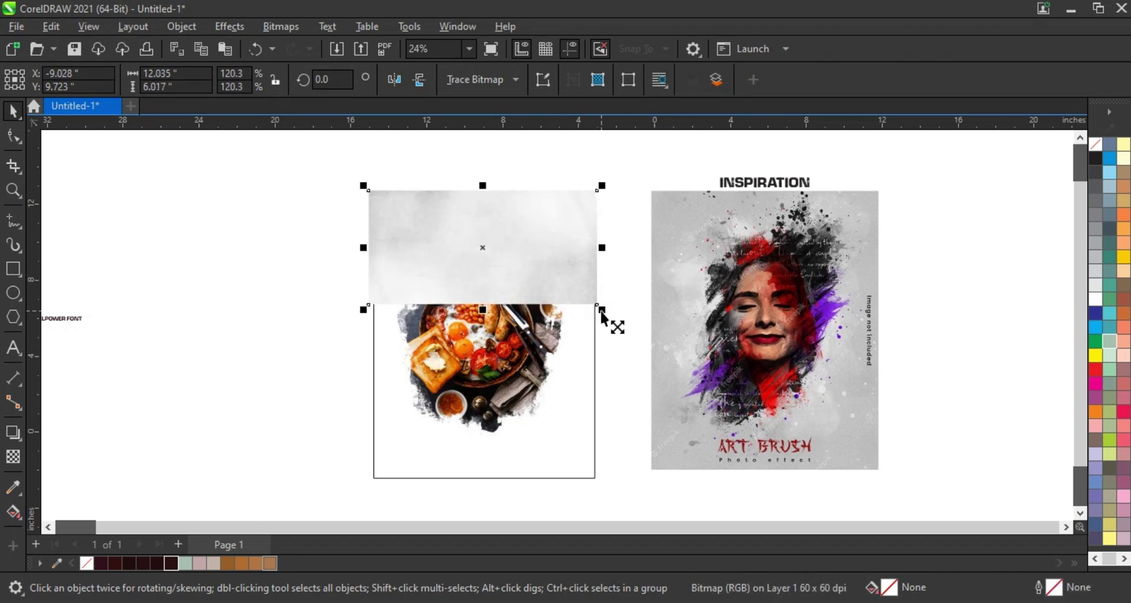
pyautogui.moveTo(485, 316); pyautogui.dragTo(484, 335)
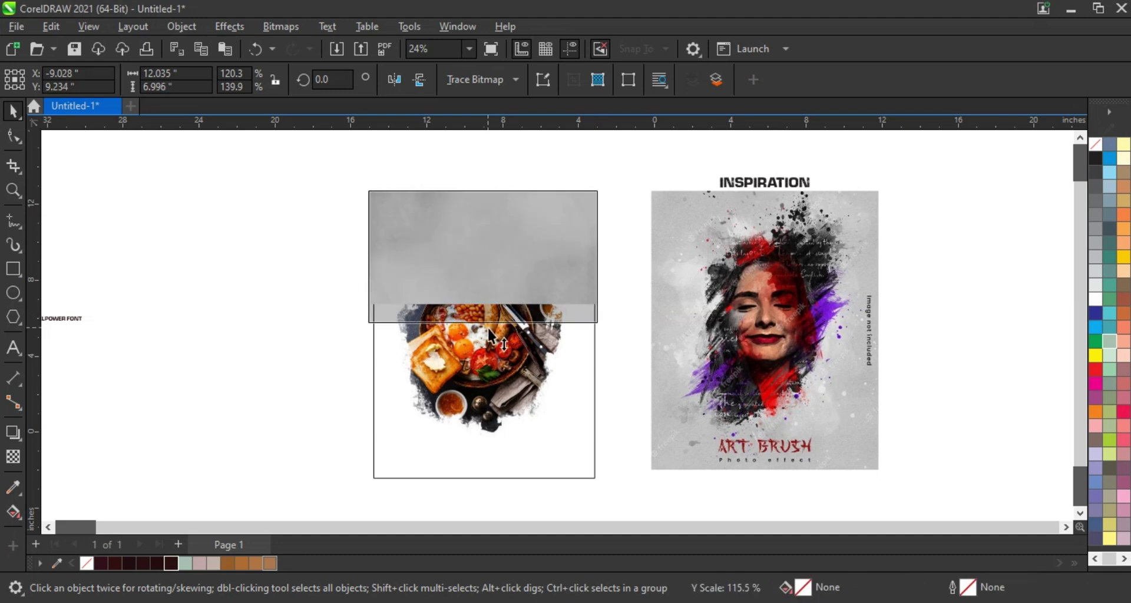
# Fade a grey texture copy with a fountain transparency, mirror it both ways, and move it to the bottom.
pyautogui.click(13, 456)
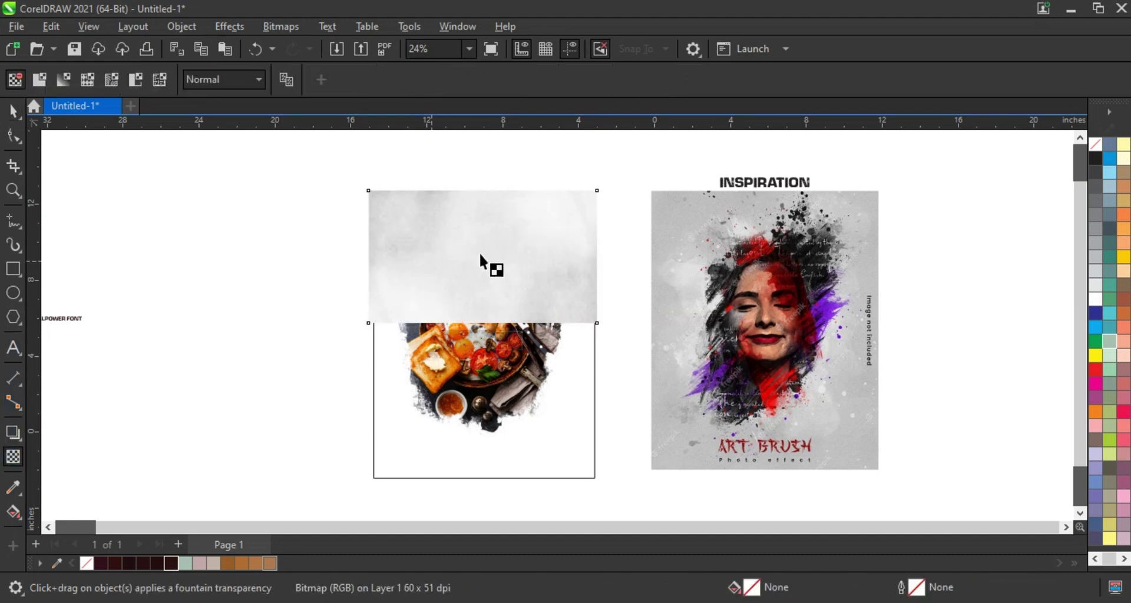
pyautogui.moveTo(413, 211); pyautogui.dragTo(451, 288)
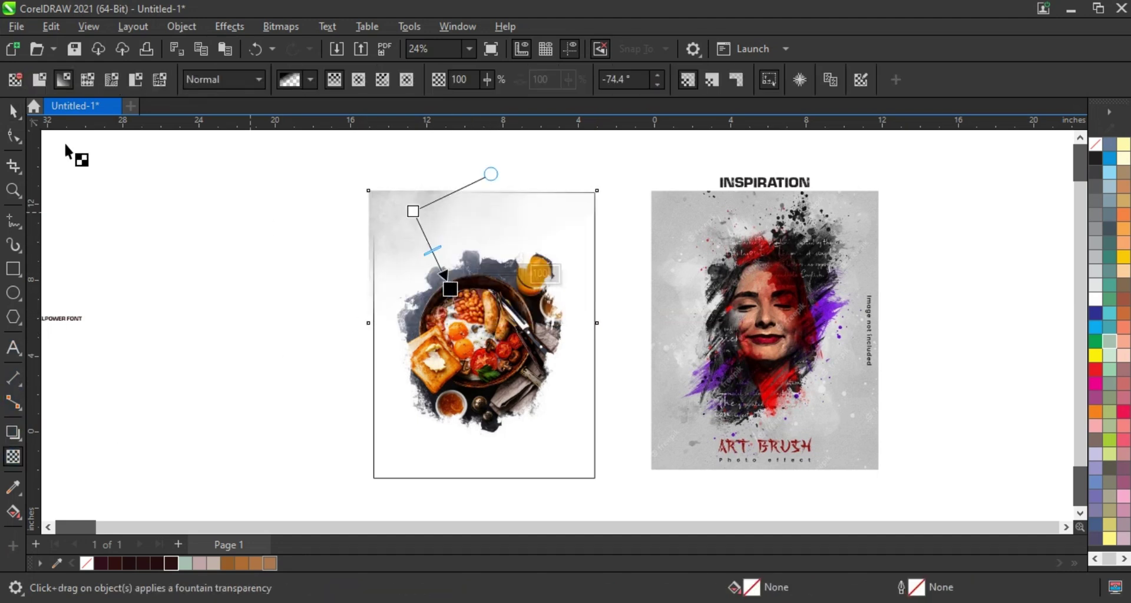
pyautogui.click(15, 117)
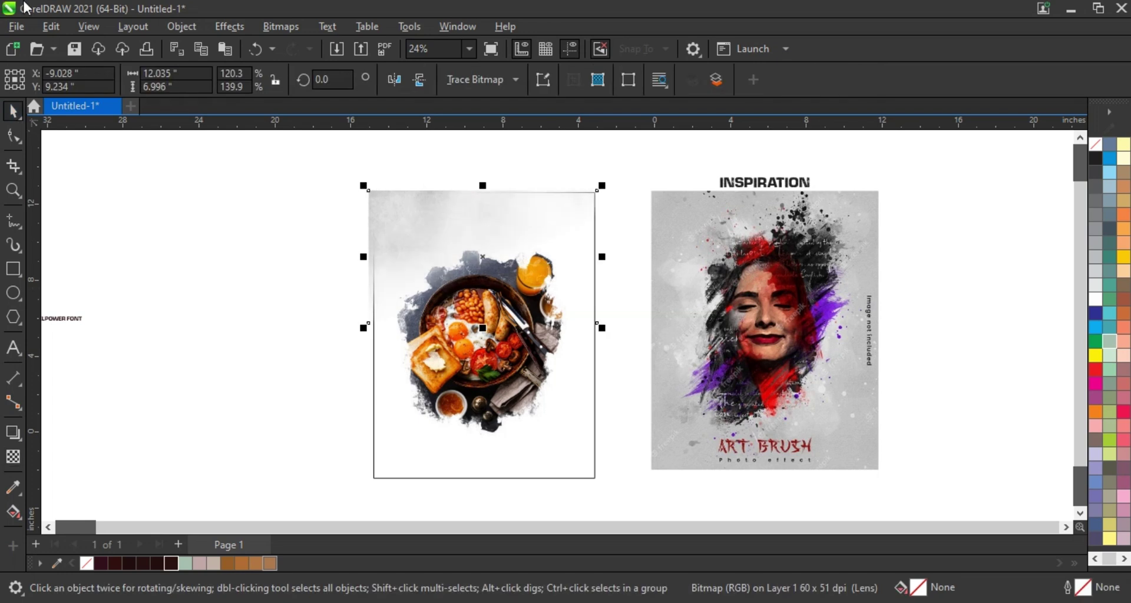
pyautogui.click(393, 83)
pyautogui.click(419, 80)
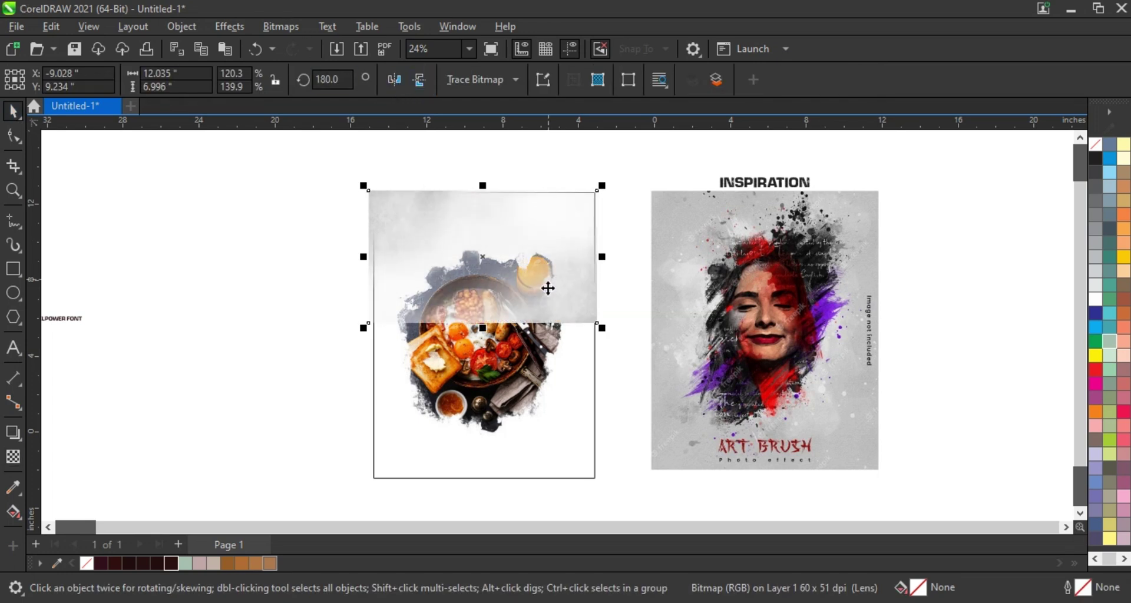
pyautogui.moveTo(567, 309); pyautogui.dragTo(564, 479)
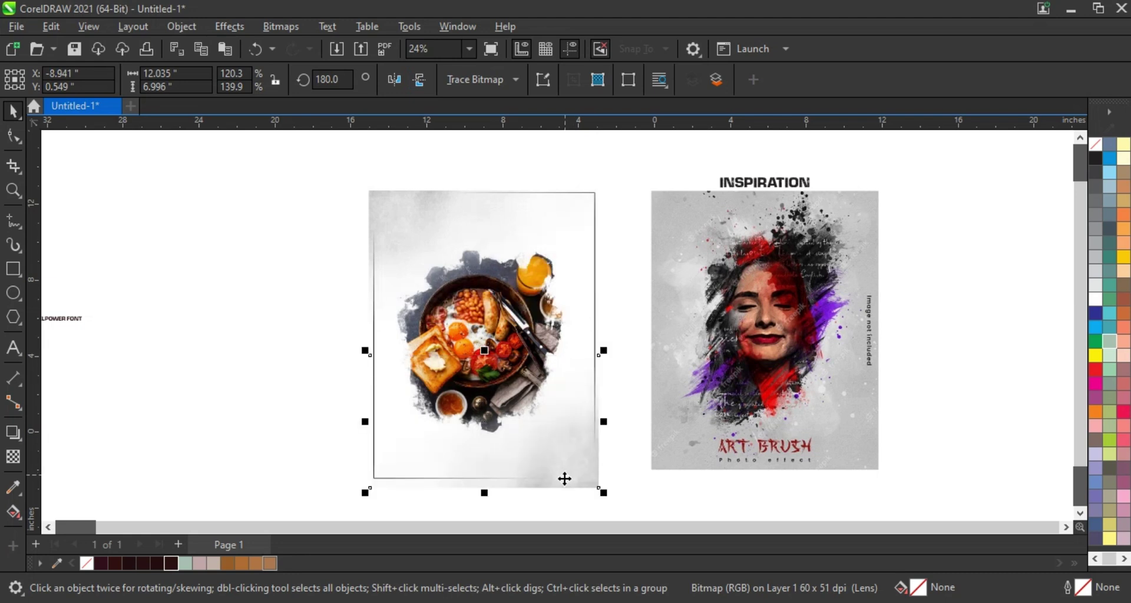
# Select both grey texture layers and open the Effects > Adjust menu.
pyautogui.keyDown('shift'); pyautogui.click(389, 196); pyautogui.keyUp('shift')
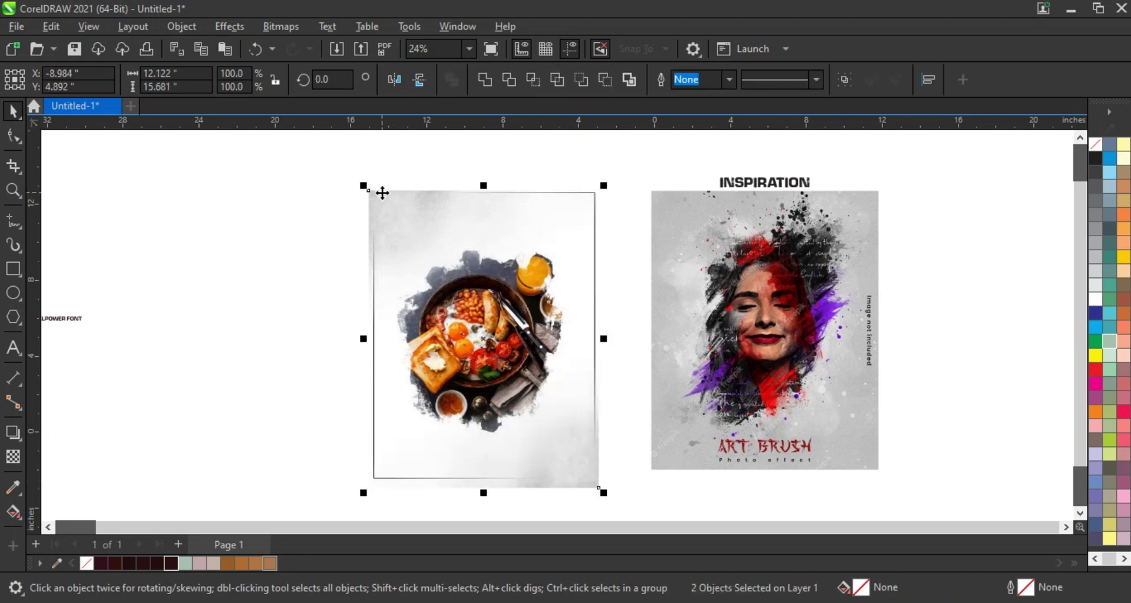
pyautogui.click(191, 28)
pyautogui.click(192, 32)
pyautogui.click(226, 29)
pyautogui.moveTo(249, 89)
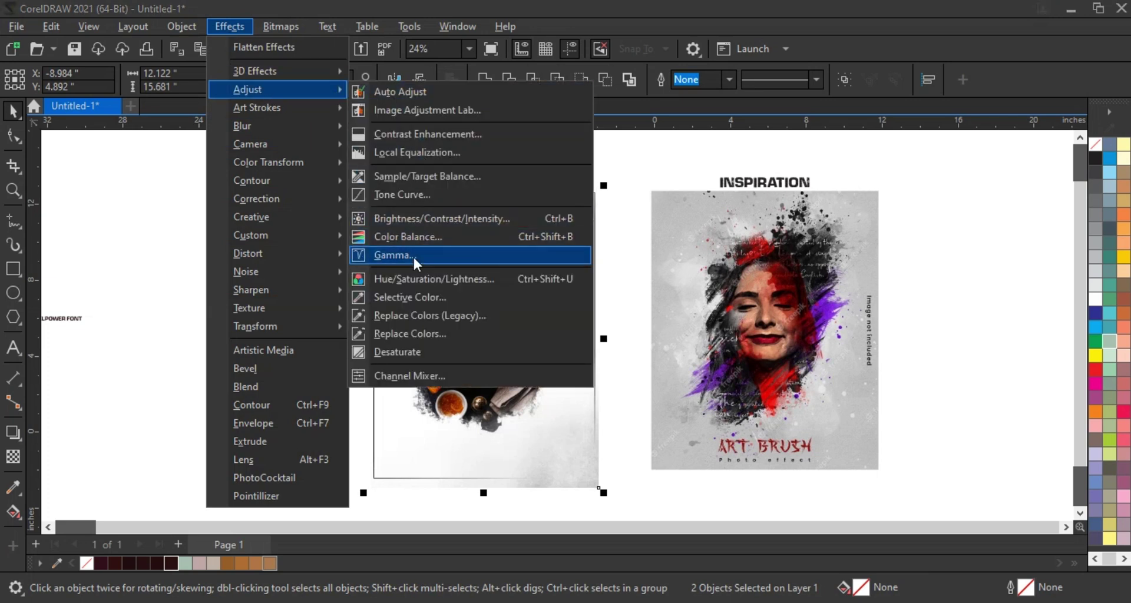
# Set a 0.34 Gamma on both grey texture layers, then select the food photo.
pyautogui.click(413, 255)
pyautogui.moveTo(500, 240); pyautogui.dragTo(772, 265)
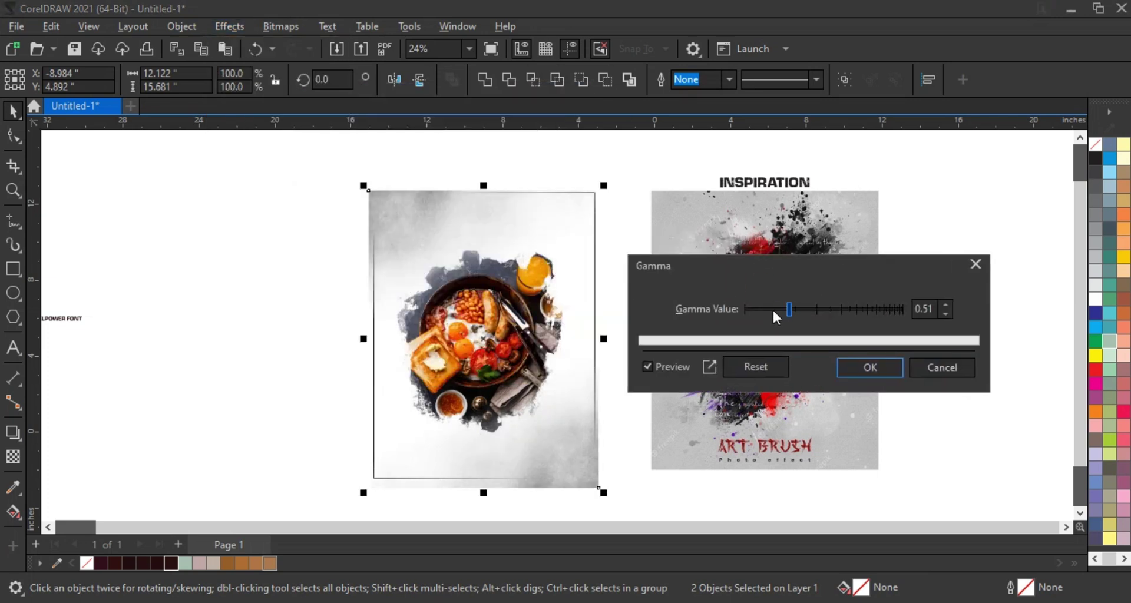
pyautogui.click(771, 310)
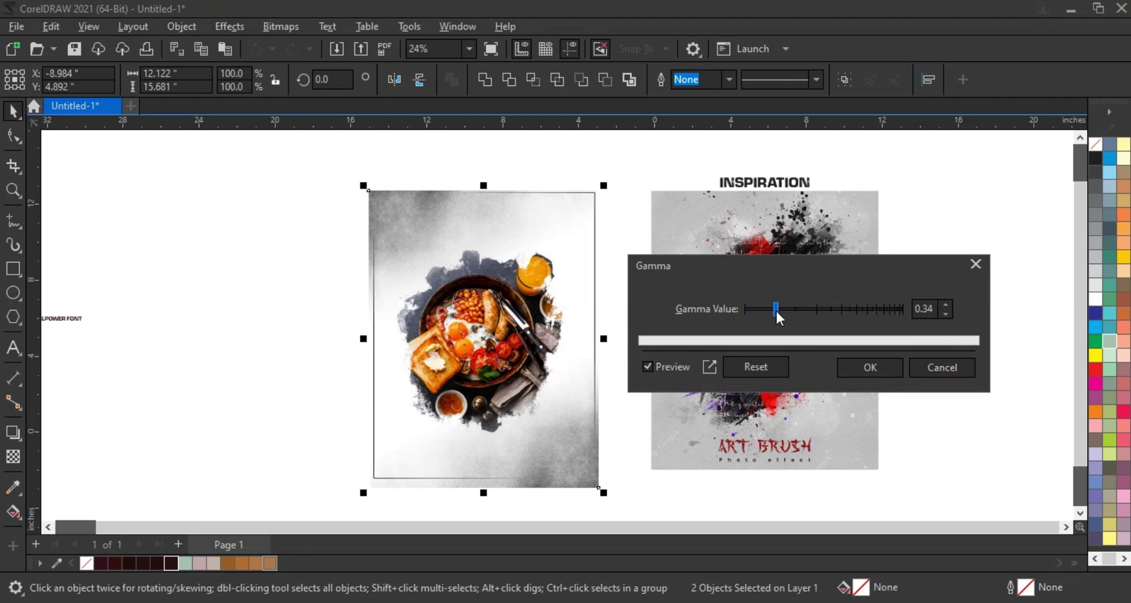
pyautogui.click(860, 367)
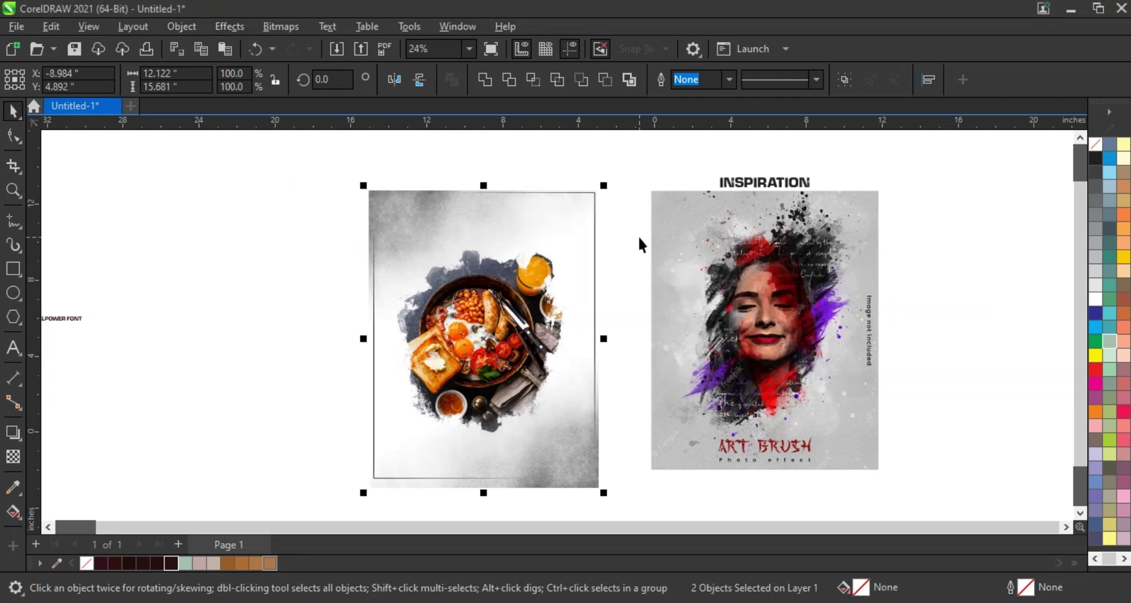
pyautogui.click(474, 328)
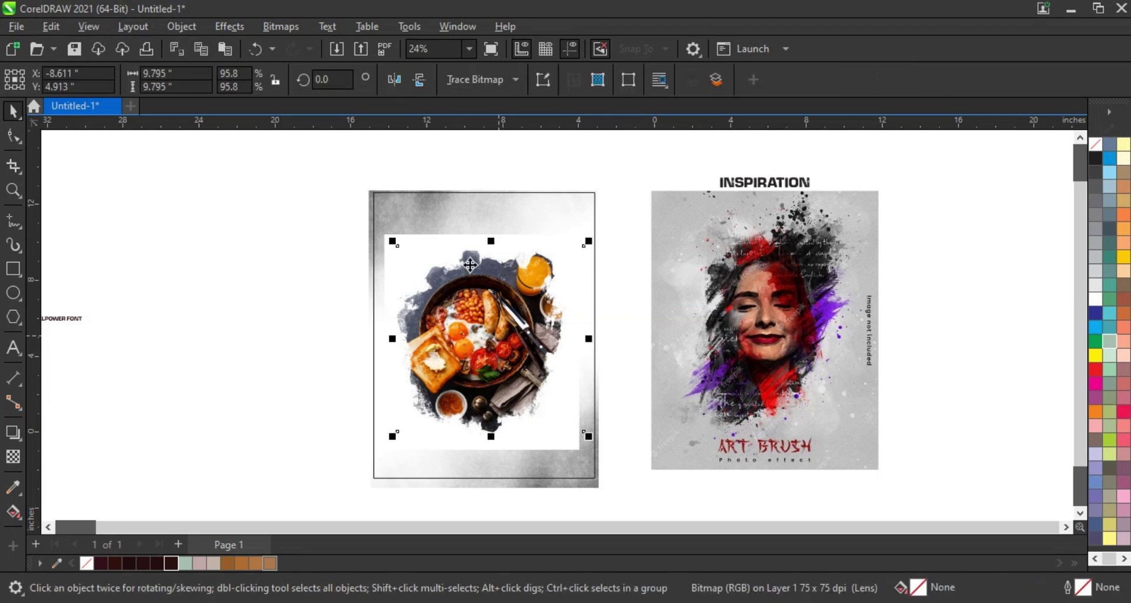
# PowerClip the food photo inside the tall poster rectangle and check the clipped result.
pyautogui.keyDown('shift'); pyautogui.click(419, 235); pyautogui.keyUp('shift')
pyautogui.rightClick(419, 234)
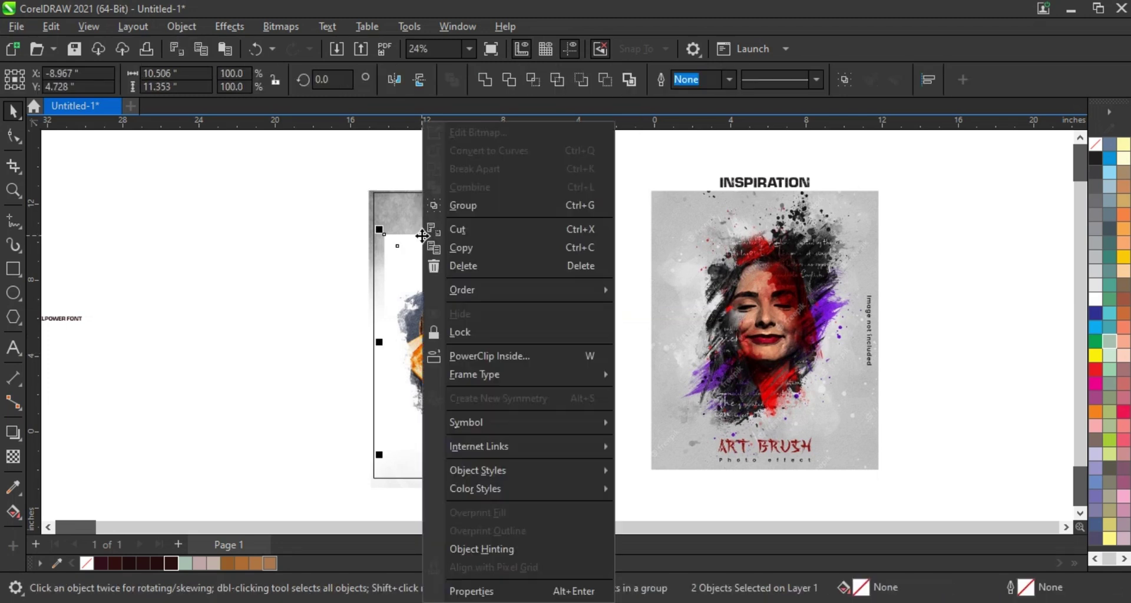
pyautogui.click(487, 357)
pyautogui.click(398, 192)
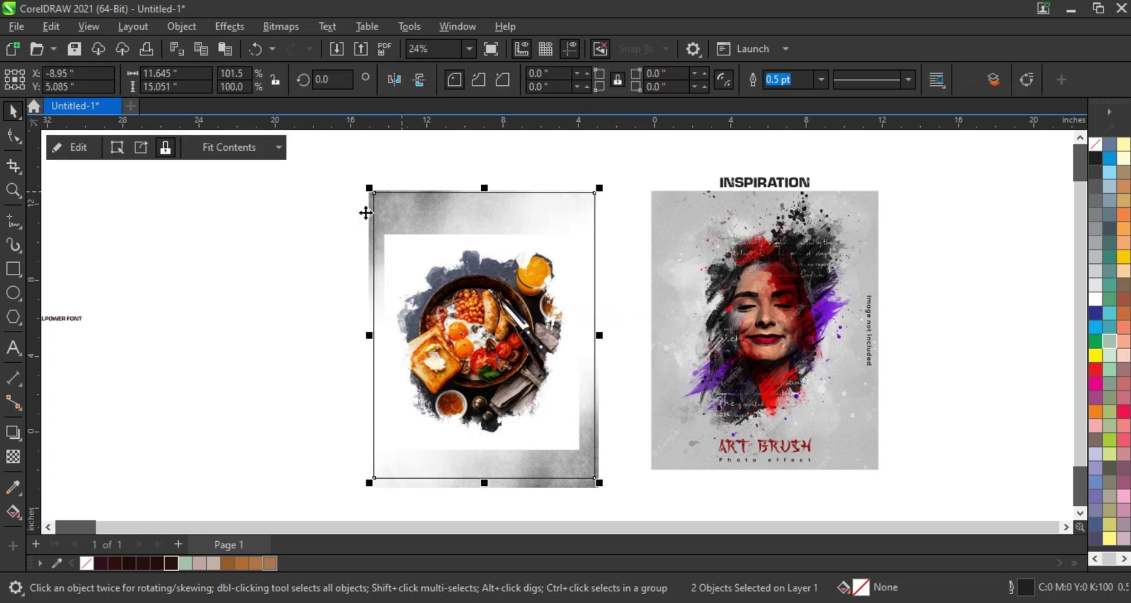
pyautogui.click(313, 225)
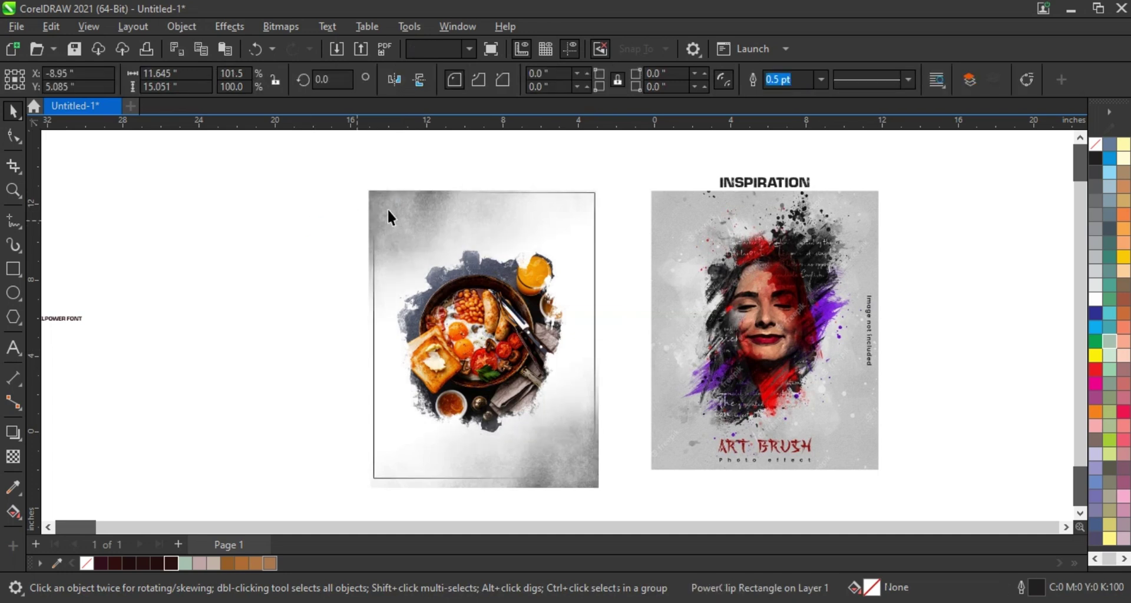
pyautogui.click(387, 208)
pyautogui.click(358, 203)
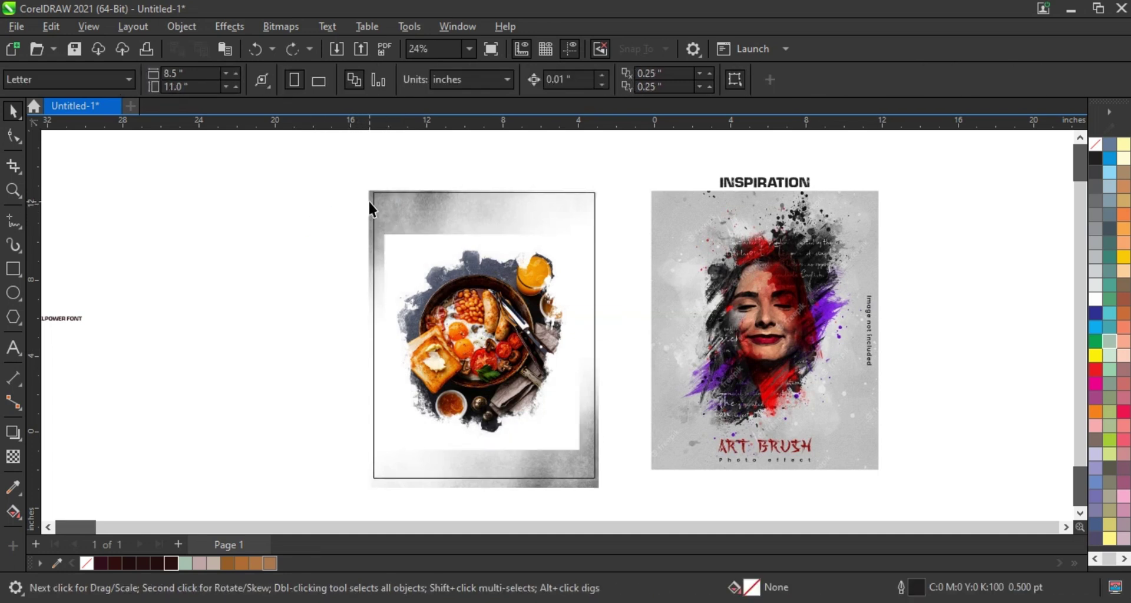
# Reselect the food photo and PowerClip it into the poster frame again, then deselect.
pyautogui.click(370, 201)
pyautogui.keyDown('shift'); pyautogui.click(587, 483); pyautogui.keyUp('shift')
pyautogui.rightClick(587, 483)
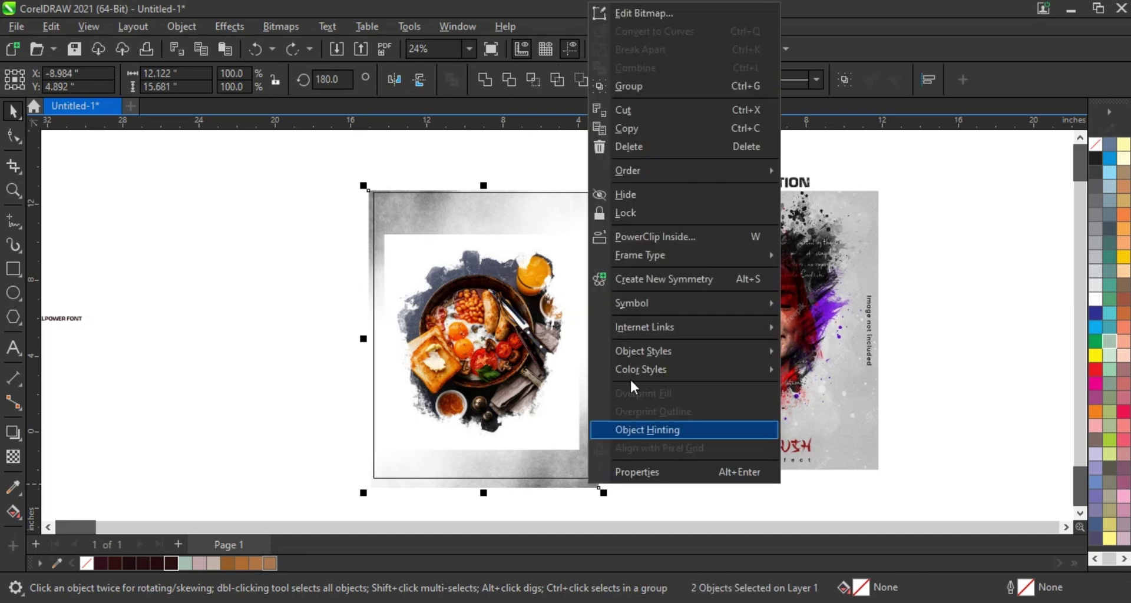
pyautogui.click(652, 233)
pyautogui.click(526, 221)
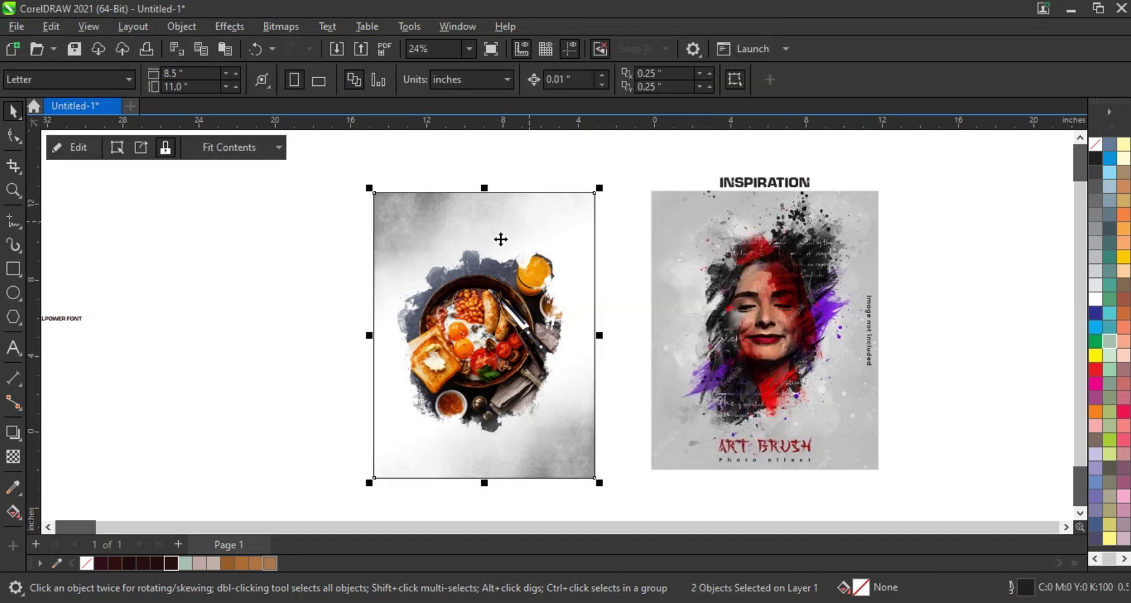
pyautogui.click(277, 298)
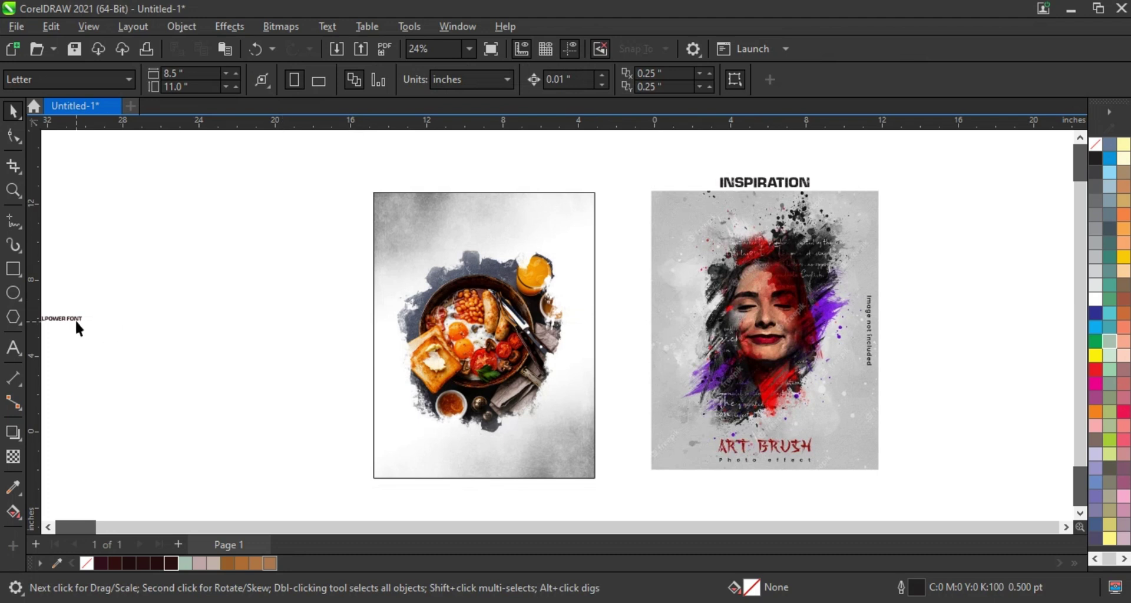
# Move the DIESELPOWER FONT text to the poster top and enlarge it to about 289%.
pyautogui.moveTo(76, 319); pyautogui.dragTo(496, 228)
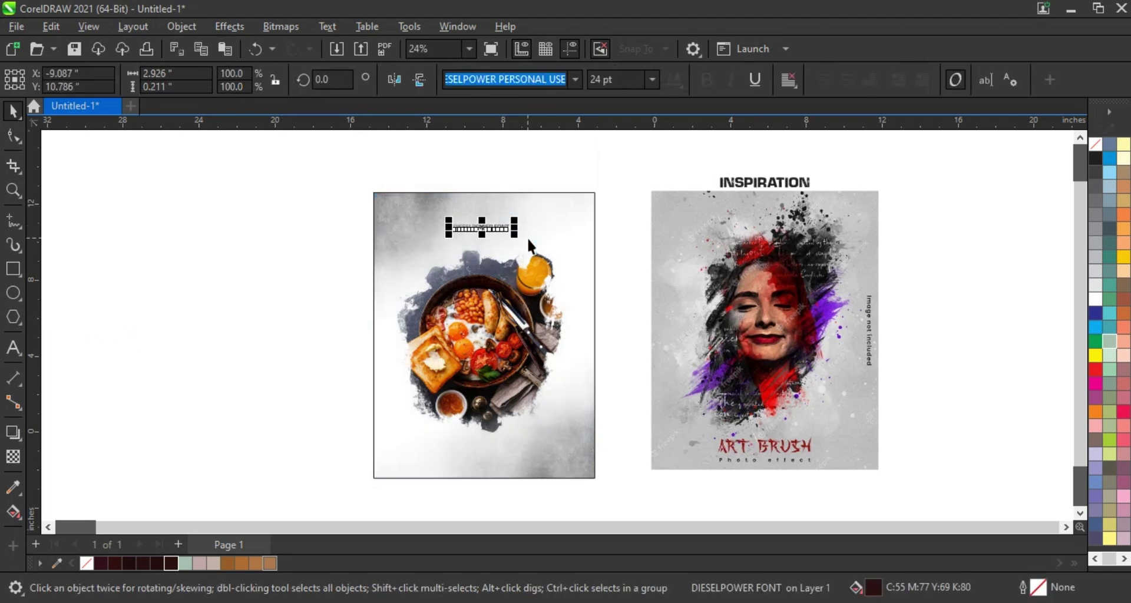
pyautogui.click(13, 191)
pyautogui.moveTo(309, 184); pyautogui.dragTo(872, 288)
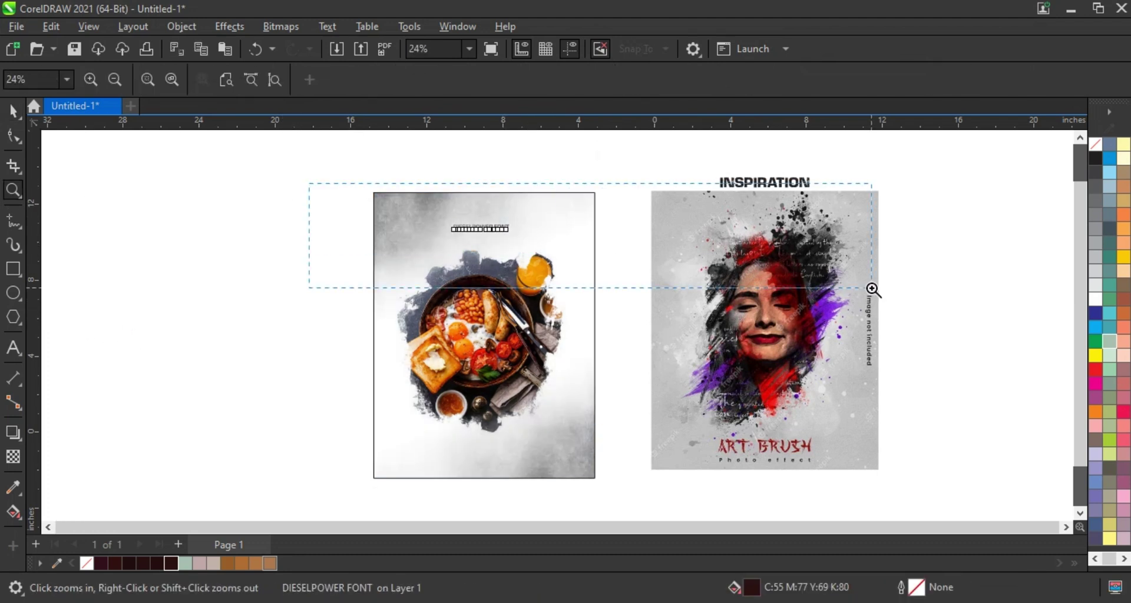
pyautogui.moveTo(872, 289); pyautogui.dragTo(887, 293)
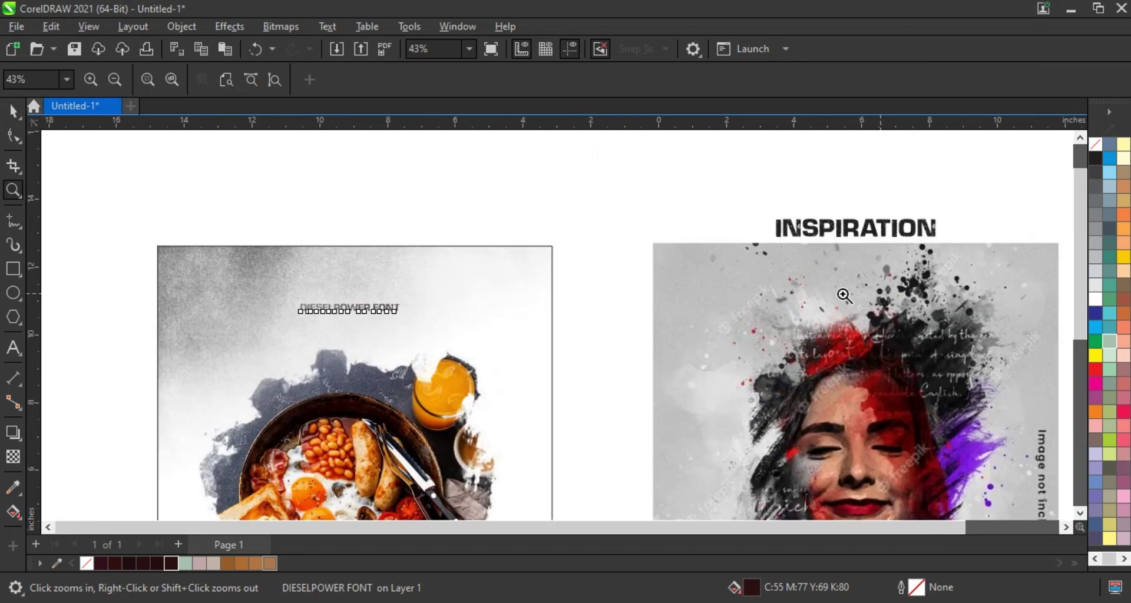
pyautogui.click(13, 112)
pyautogui.moveTo(410, 327); pyautogui.dragTo(501, 361)
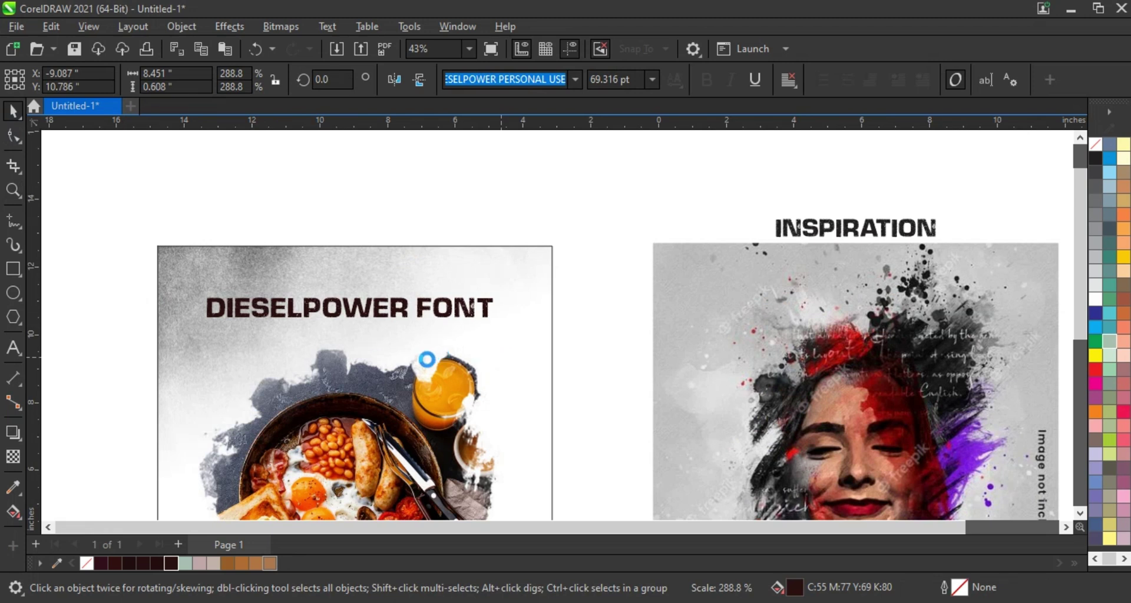
# Retype the title text as "BREAKFAST".
pyautogui.click(13, 348)
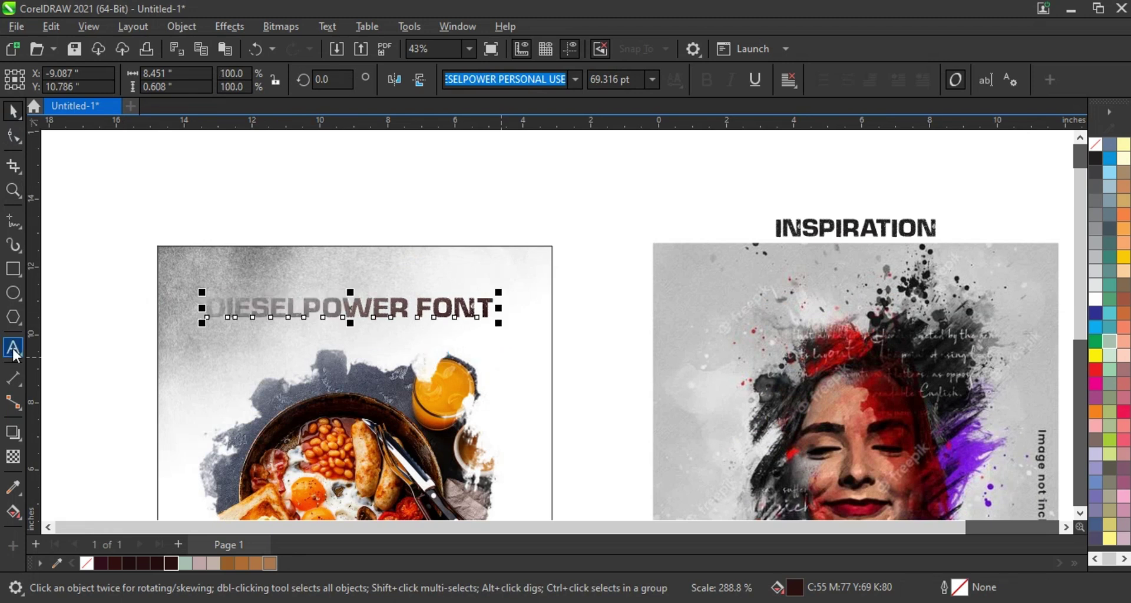
pyautogui.hotkey('ctrl', 'a')
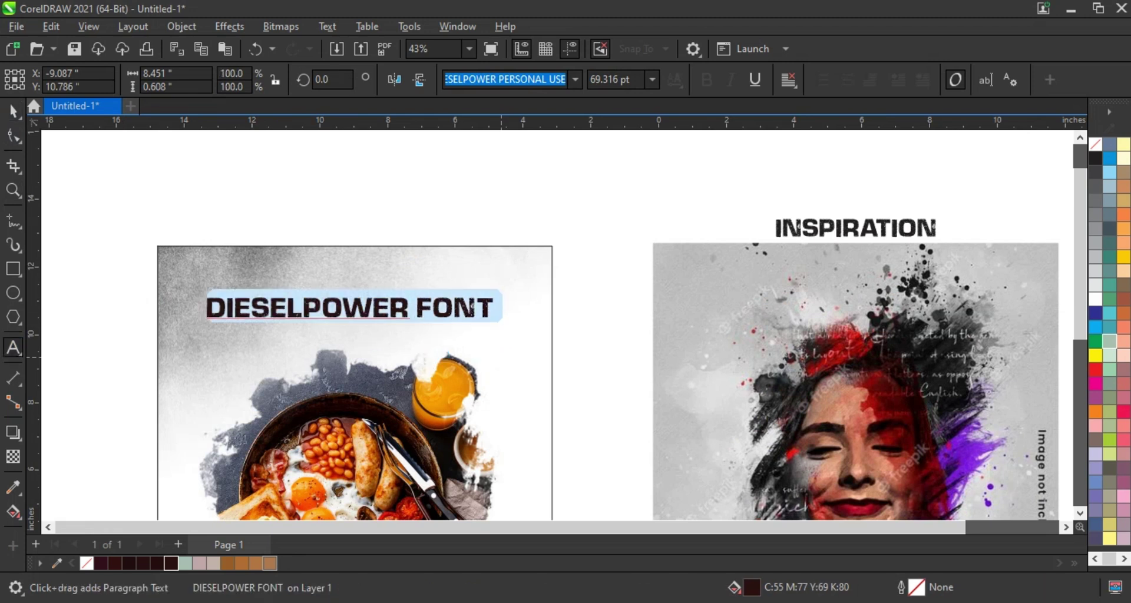
pyautogui.write('BRA')
pyautogui.press('BackSpace')
pyautogui.write('EAKFA')
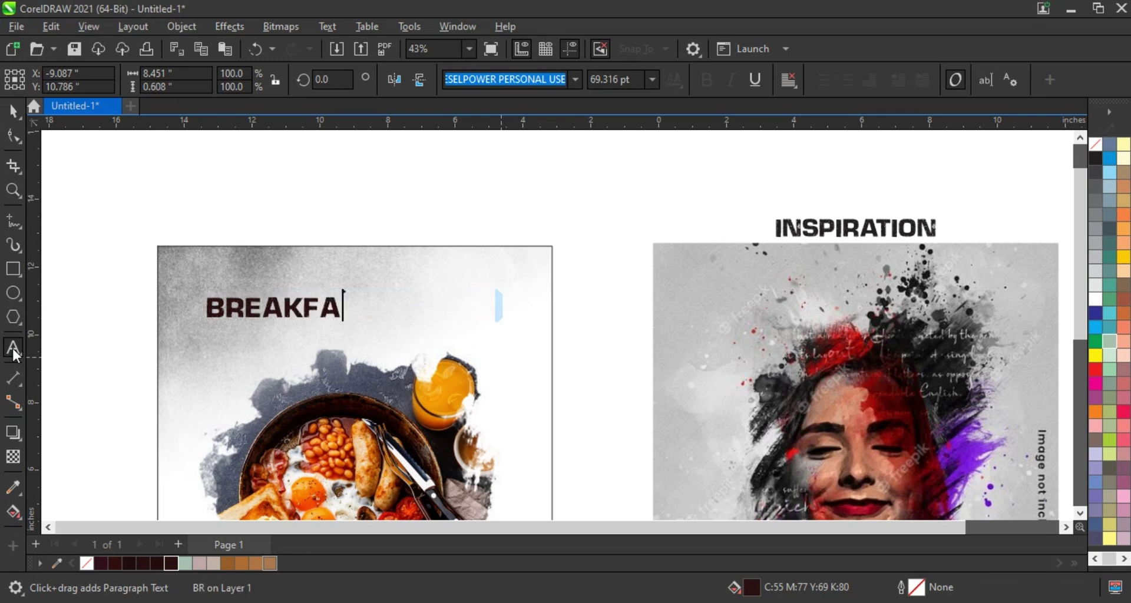
pyautogui.write('ST')
pyautogui.click(14, 111)
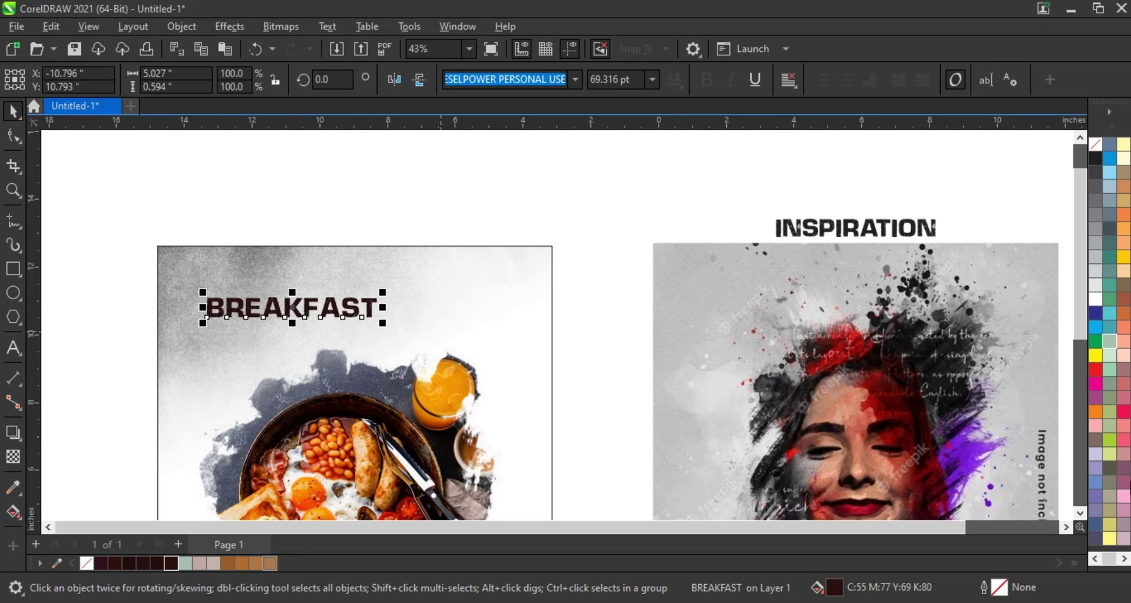
# Fill the BREAKFAST title black, enlarge it to about 111 pt, and centre it on the poster.
pyautogui.click(1123, 558)
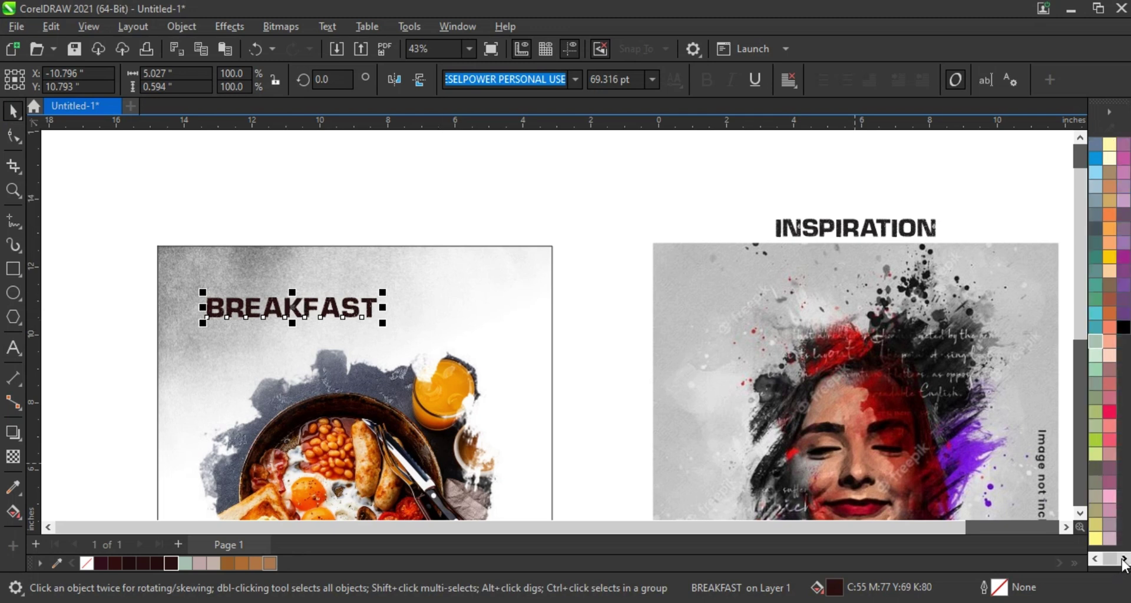
pyautogui.click(1123, 328)
pyautogui.moveTo(396, 308); pyautogui.dragTo(489, 272)
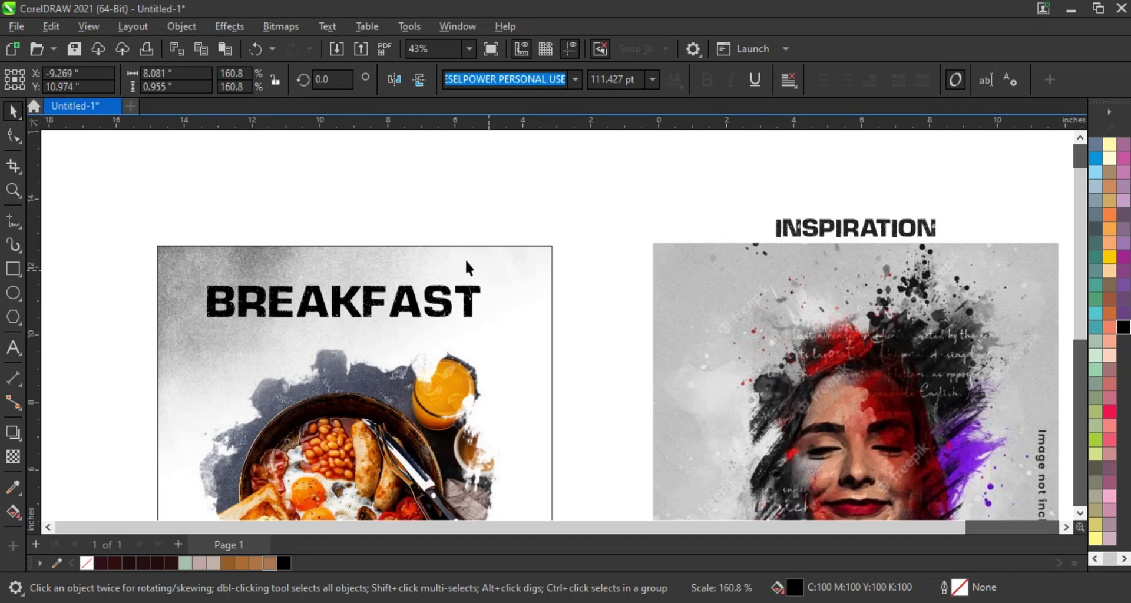
pyautogui.keyDown('shift'); pyautogui.click(467, 261); pyautogui.keyUp('shift')
pyautogui.press('c')
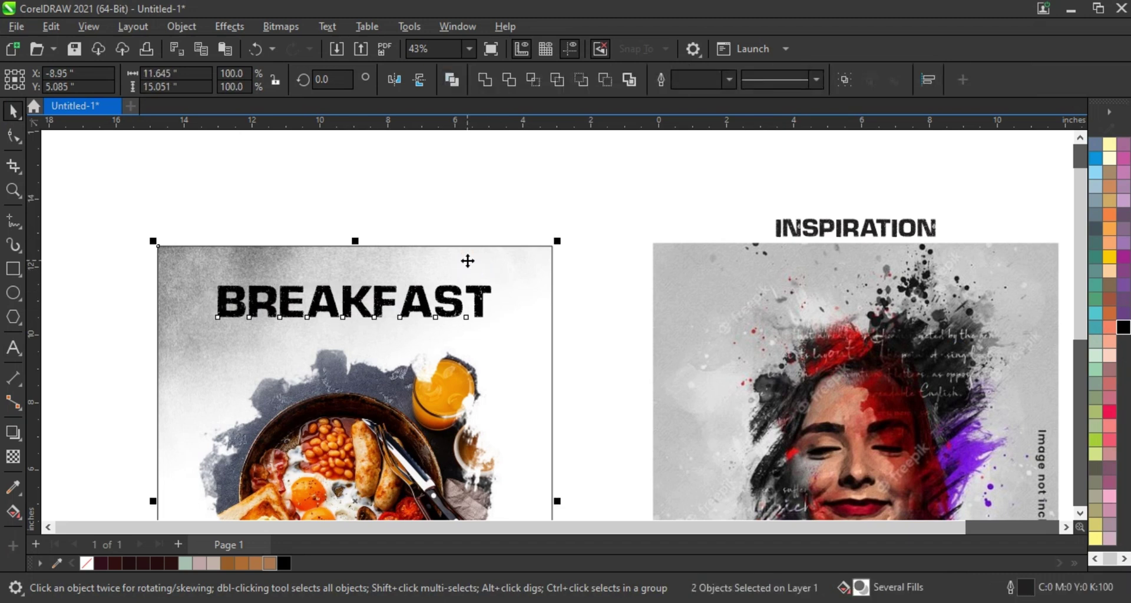
# Shrink the BREAKFAST title to about 82% of its size.
pyautogui.press('F3')
pyautogui.press('Escape')
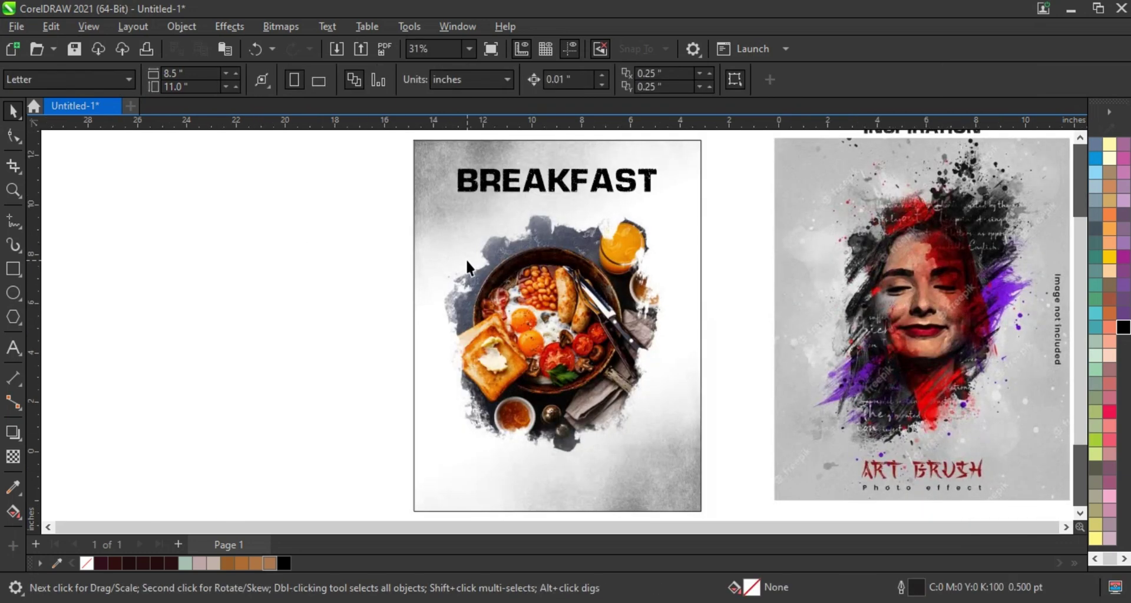
pyautogui.click(505, 189)
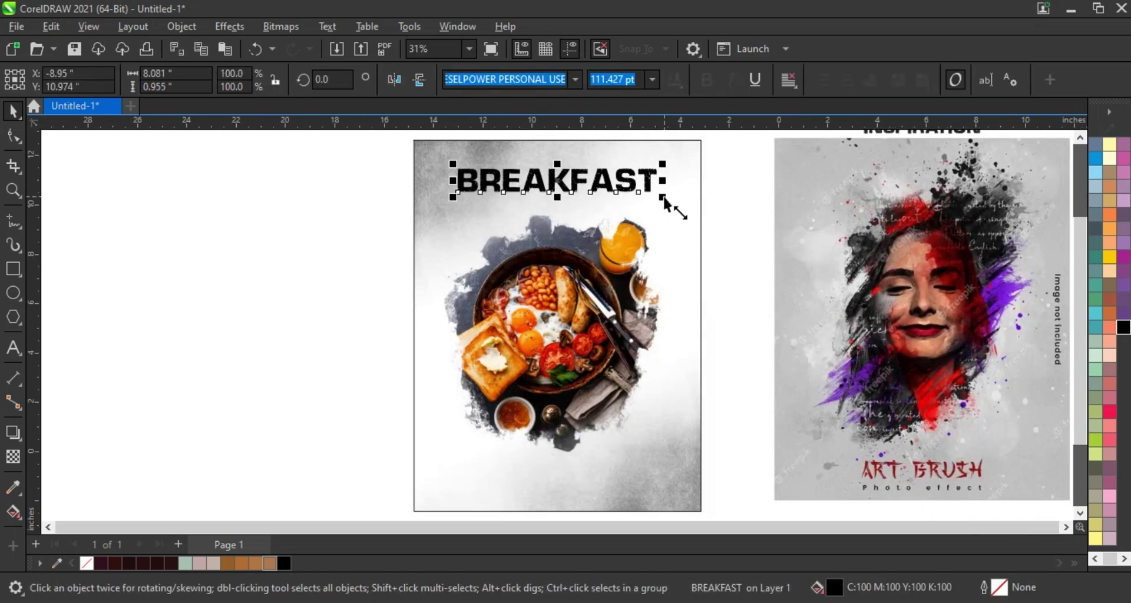
pyautogui.moveTo(661, 200); pyautogui.dragTo(646, 202)
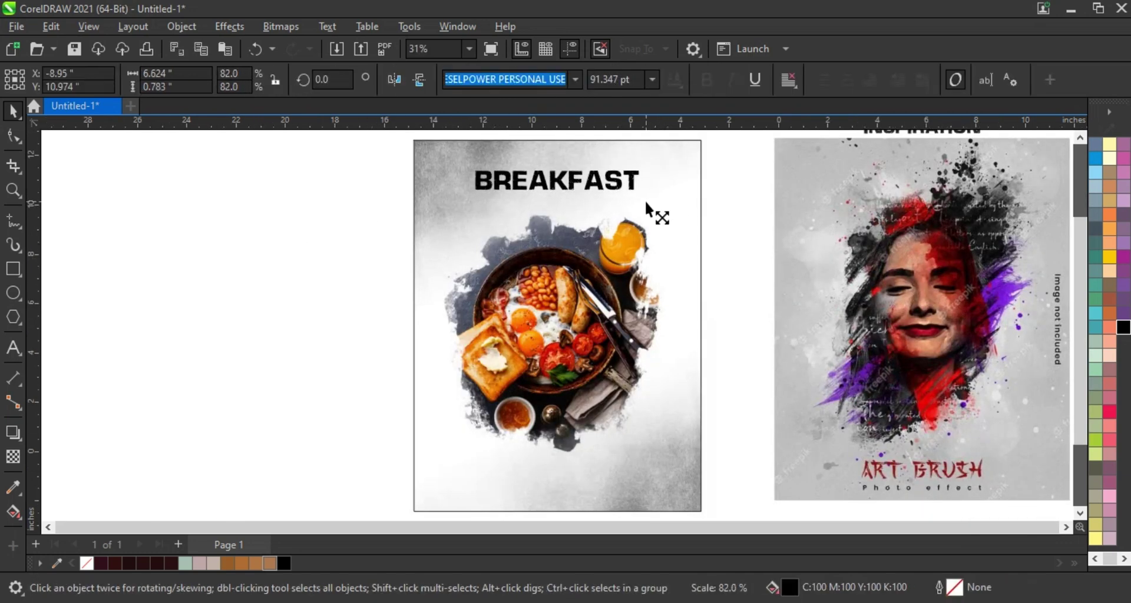
pyautogui.click(751, 395)
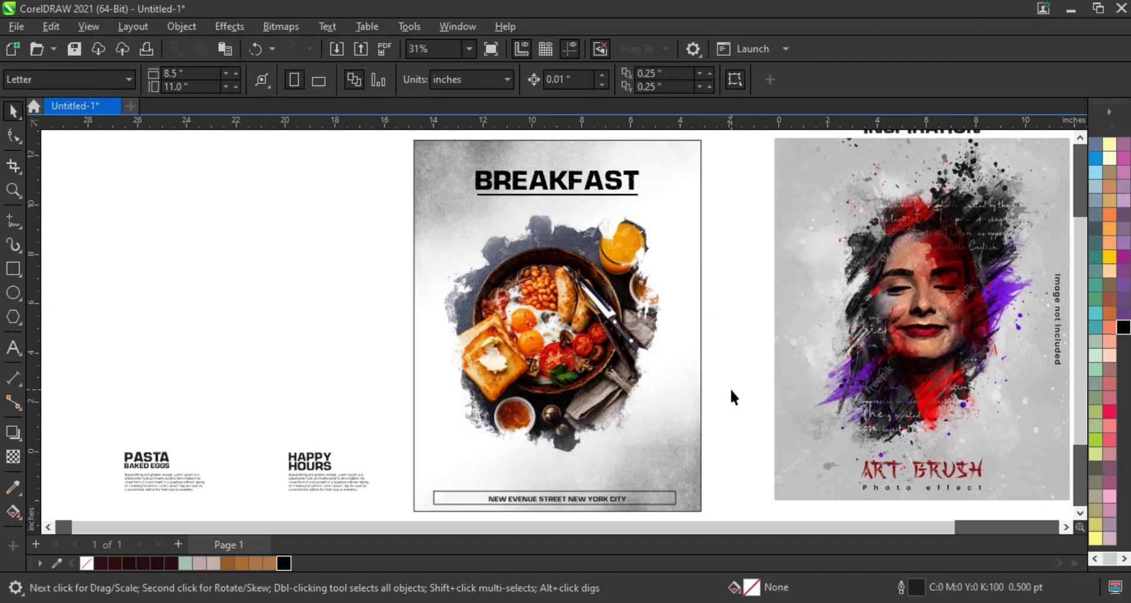
# Move the PASTA and HAPPY HOURS text blocks onto the bottom of the poster.
pyautogui.moveTo(106, 429); pyautogui.dragTo(391, 499)
pyautogui.moveTo(324, 482); pyautogui.dragTo(632, 476)
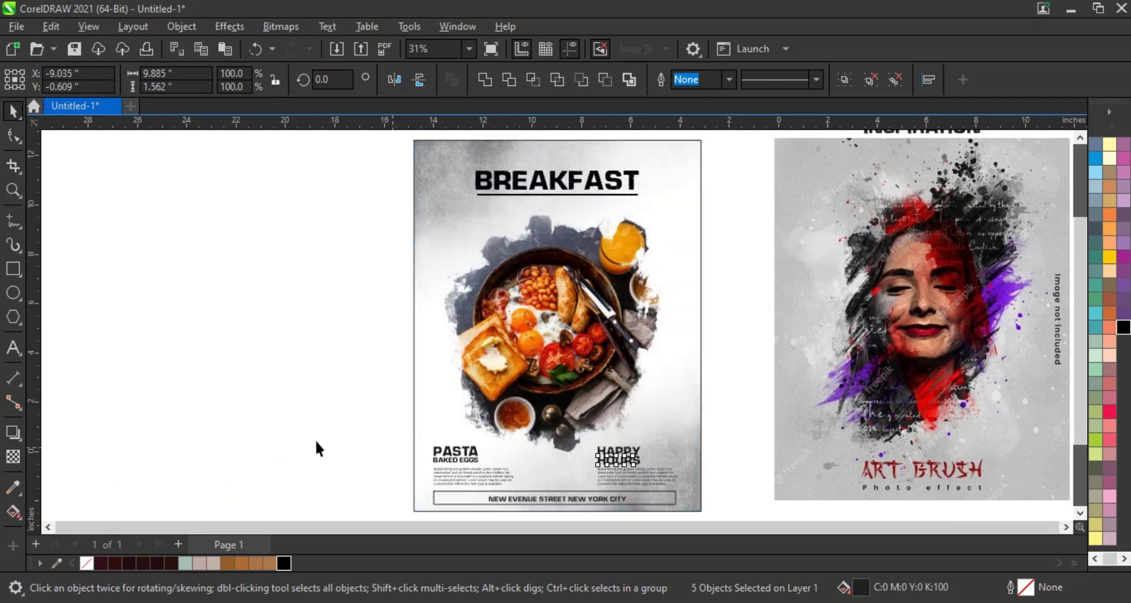
pyautogui.click(362, 317)
pyautogui.scroll(-2, 351, 324)
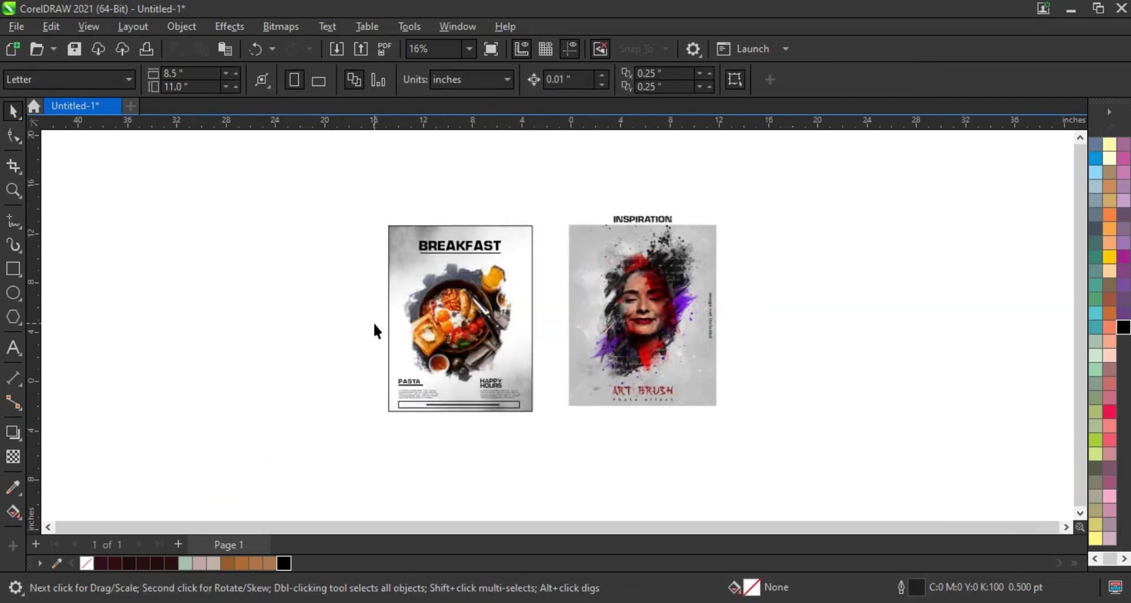
pyautogui.click(13, 191)
pyautogui.moveTo(330, 177); pyautogui.dragTo(739, 424)
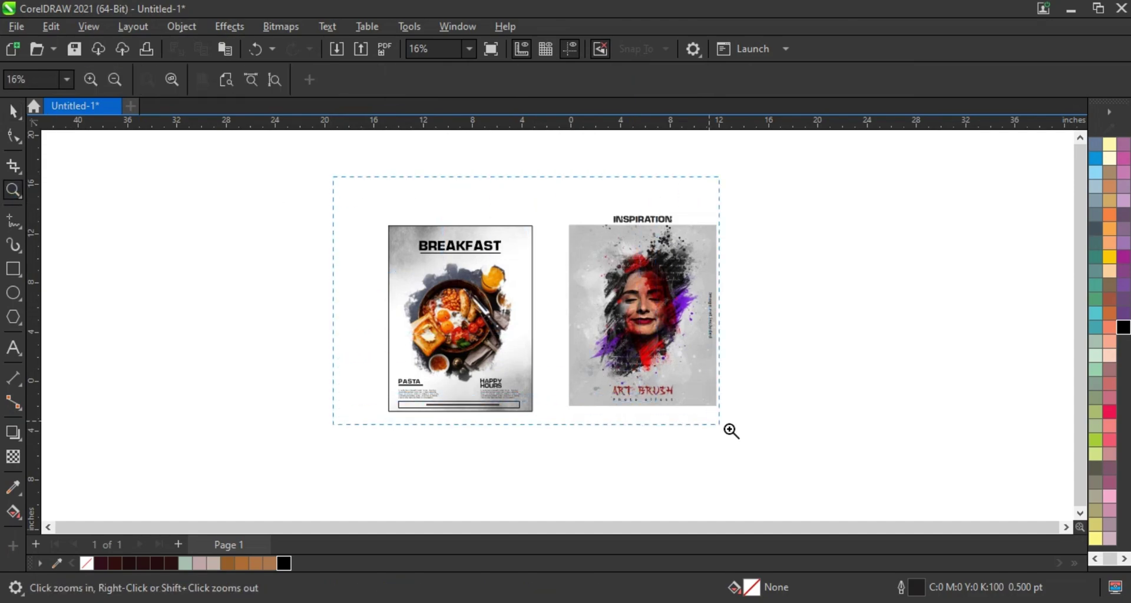